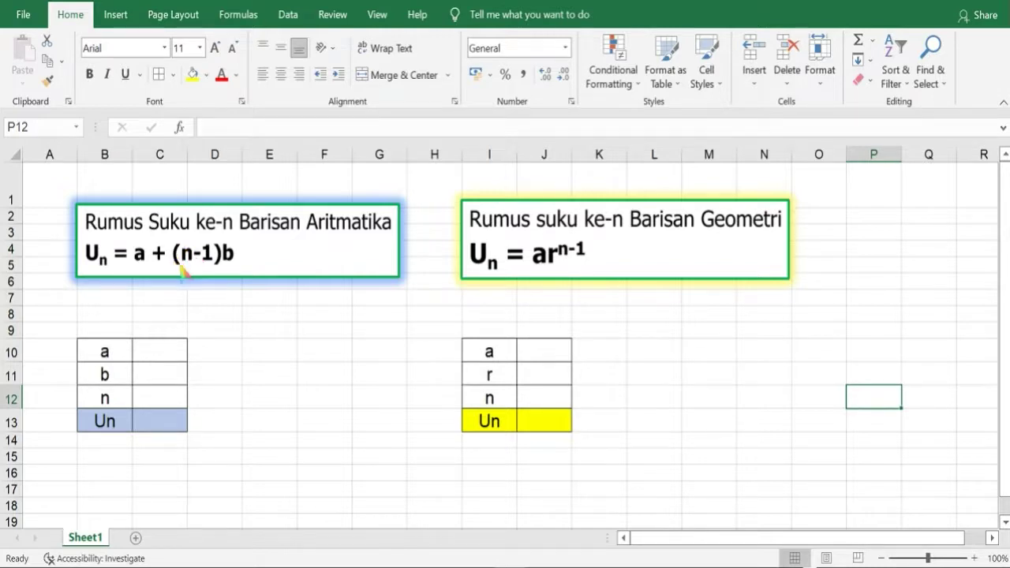
Enter =C10+(C12-1)*C11 in C13, building it by clicking the a, n and b cells
{"action": "left_click", "coordinate": [267, 397]}
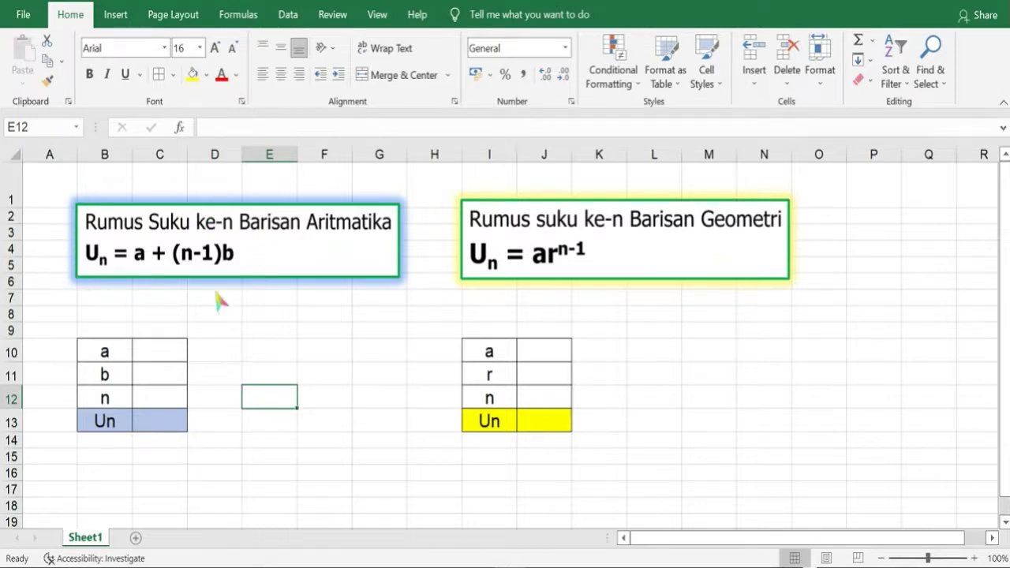
{"action": "left_click", "coordinate": [179, 428]}
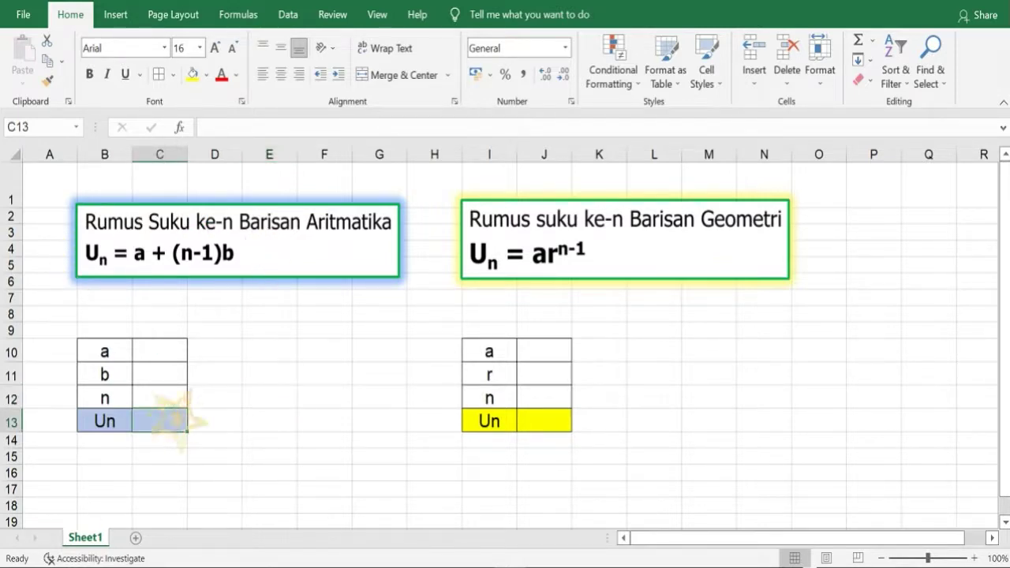
{"action": "double_click", "coordinate": [179, 426]}
{"action": "type", "text": "="}
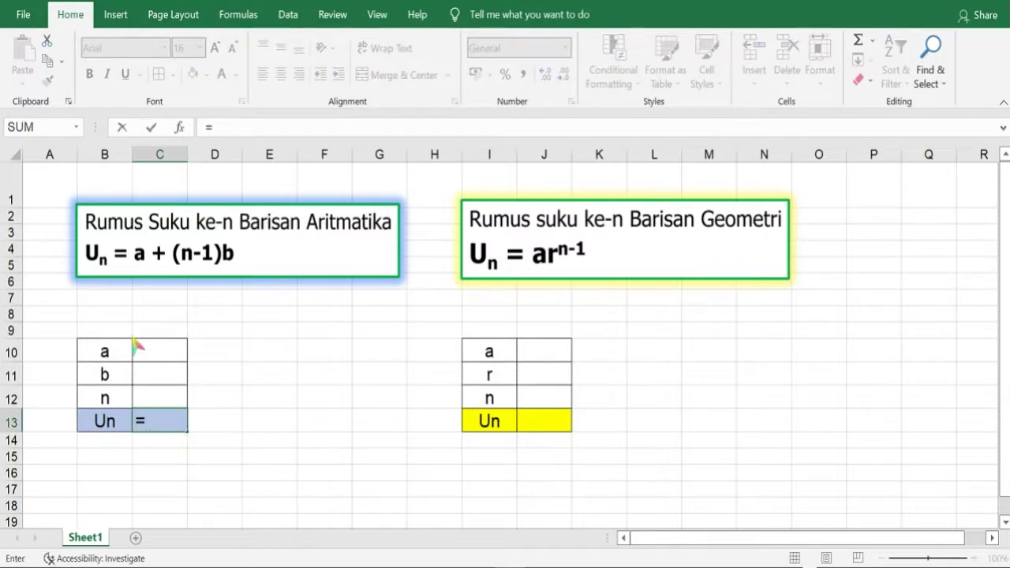
{"action": "left_click", "coordinate": [152, 359]}
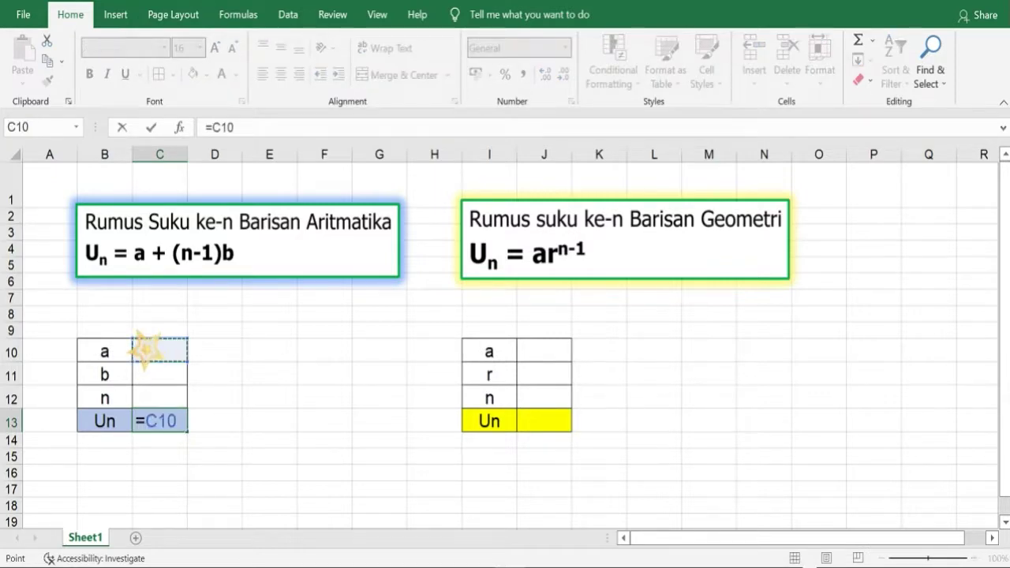
{"action": "type", "text": "+"}
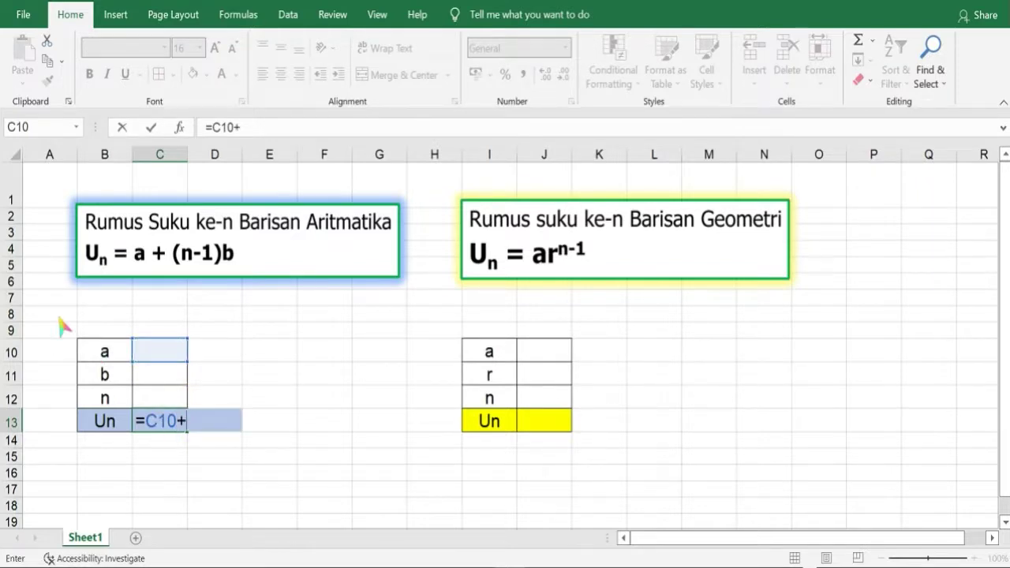
{"action": "type", "text": "("}
{"action": "left_click", "coordinate": [166, 400]}
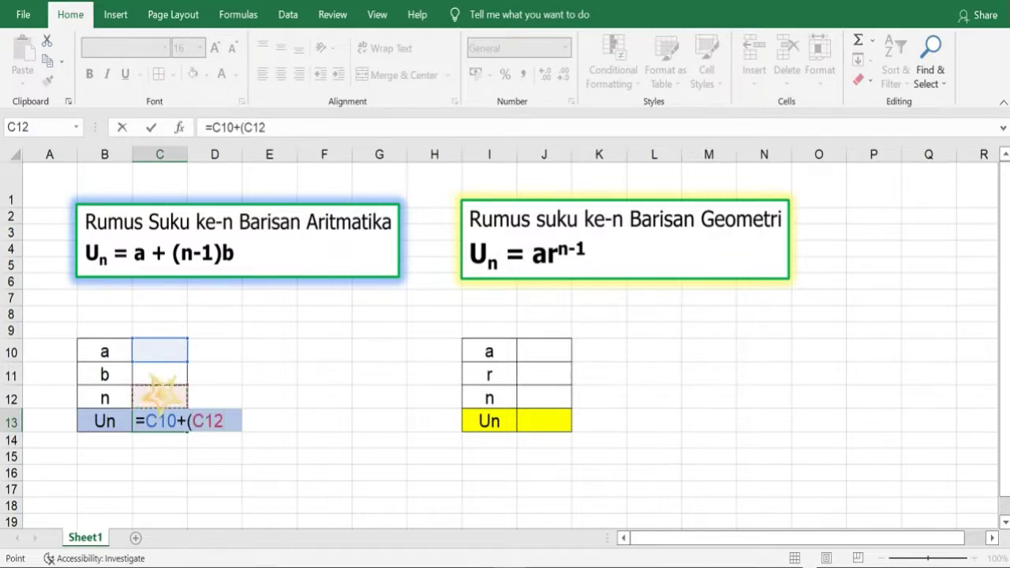
{"action": "type", "text": "-"}
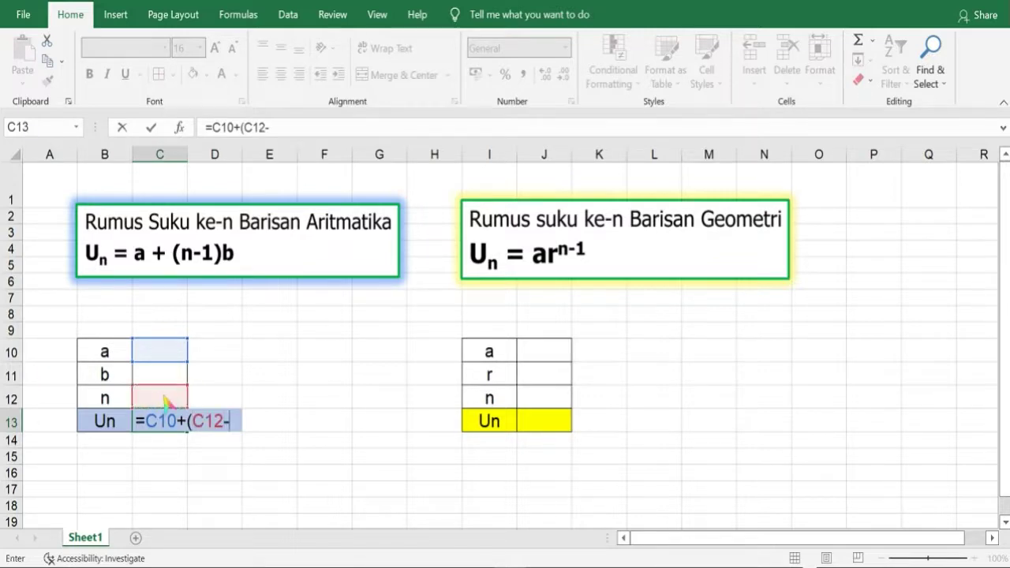
{"action": "type", "text": "1)*"}
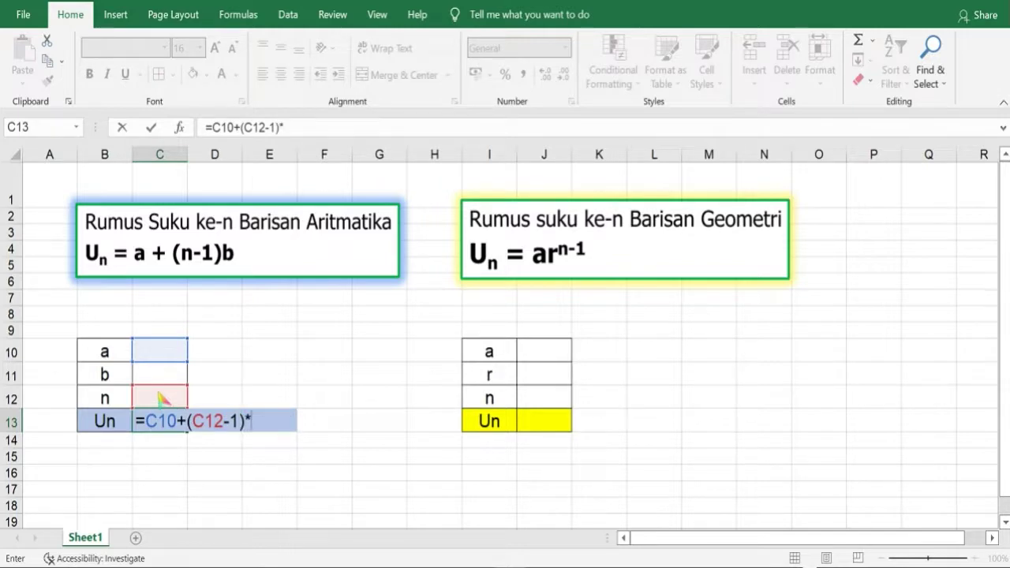
{"action": "left_click", "coordinate": [171, 376]}
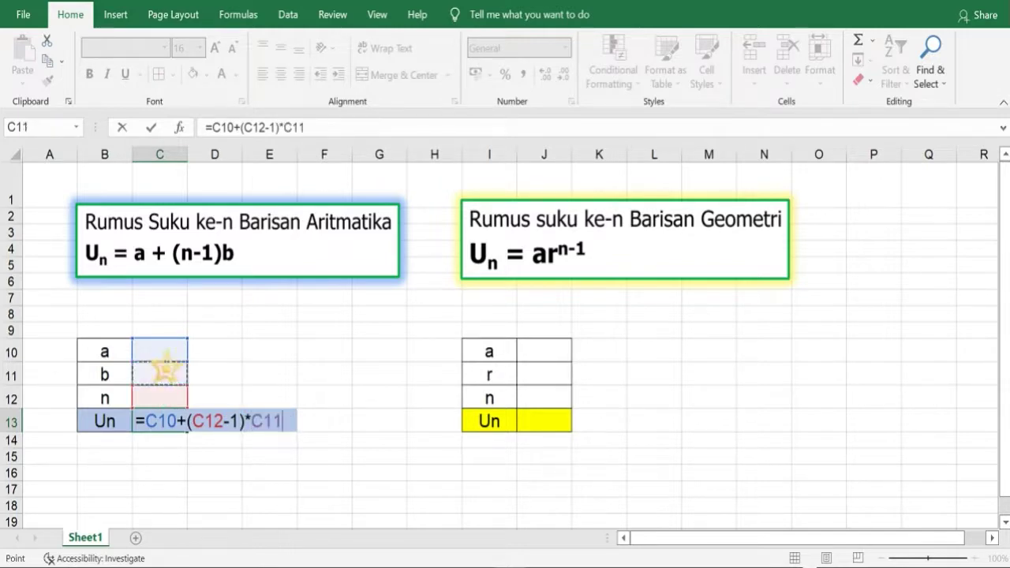
{"action": "key", "text": "Return"}
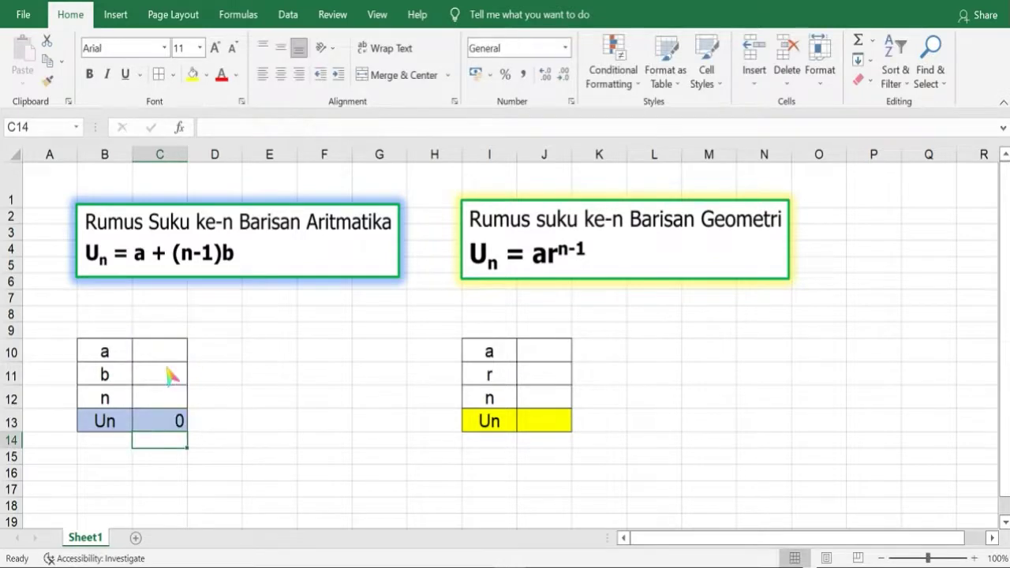
{"action": "key", "text": "Down"}
{"action": "key", "text": "Down"}
{"action": "key", "text": "Down"}
{"action": "key", "text": "Right"}
{"action": "key", "text": "Right"}
{"action": "key", "text": "Right"}
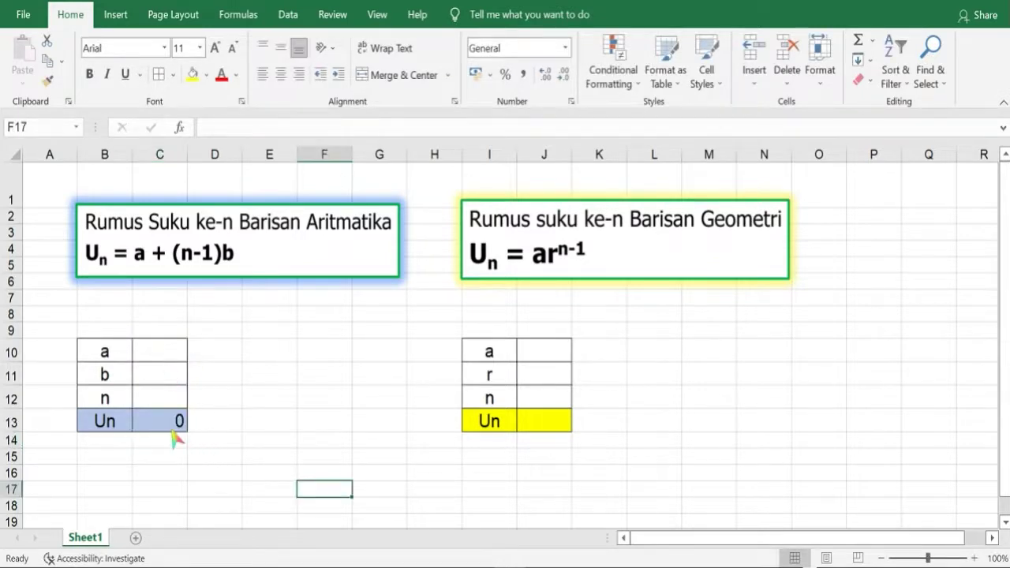
Enter a = 3 in C10 and b = 4 in C11
{"action": "left_click", "coordinate": [175, 419]}
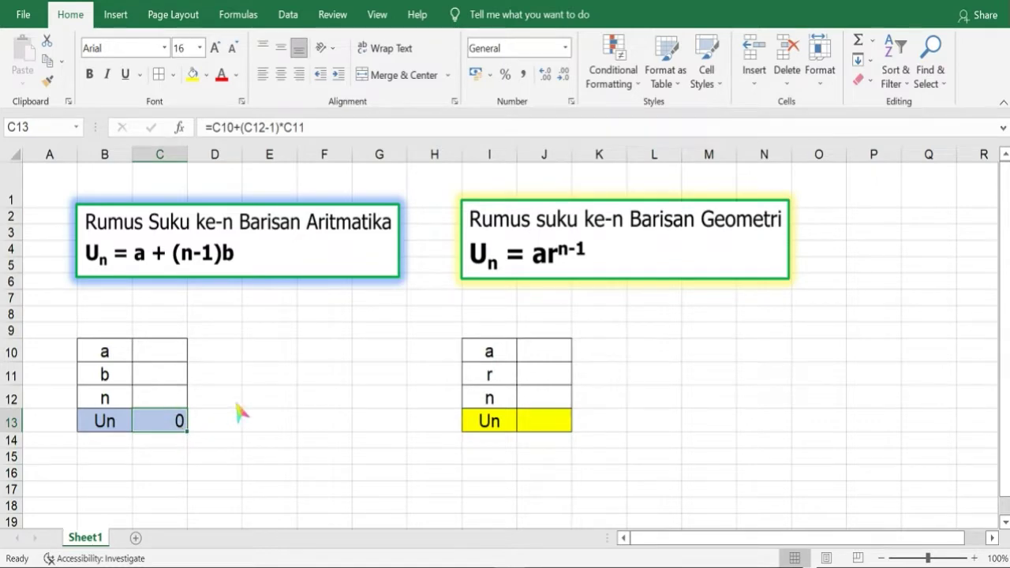
{"action": "left_click", "coordinate": [170, 352]}
{"action": "left_click", "coordinate": [172, 377]}
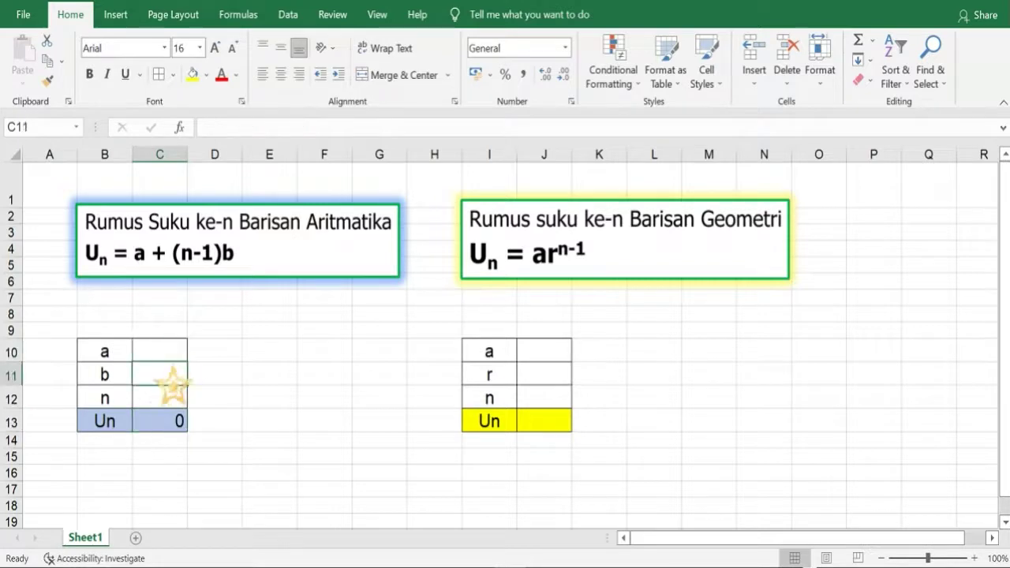
{"action": "left_click", "coordinate": [173, 396]}
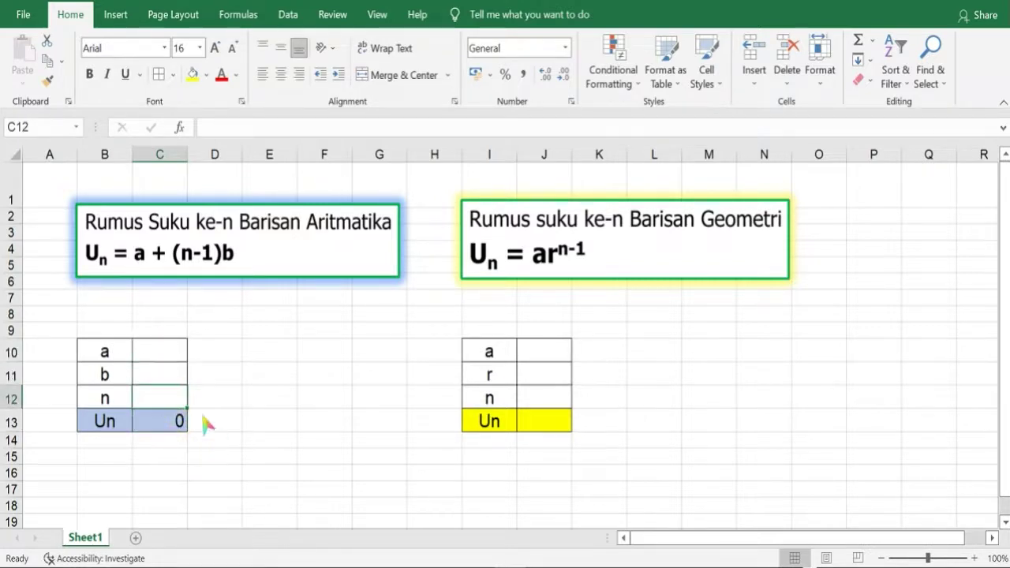
{"action": "left_click", "coordinate": [172, 353]}
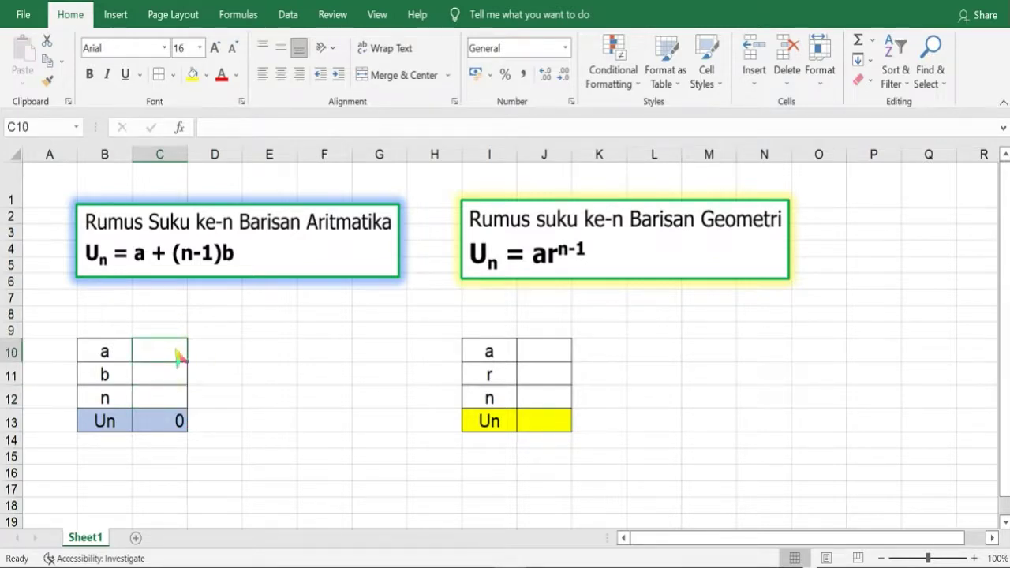
{"action": "type", "text": "3"}
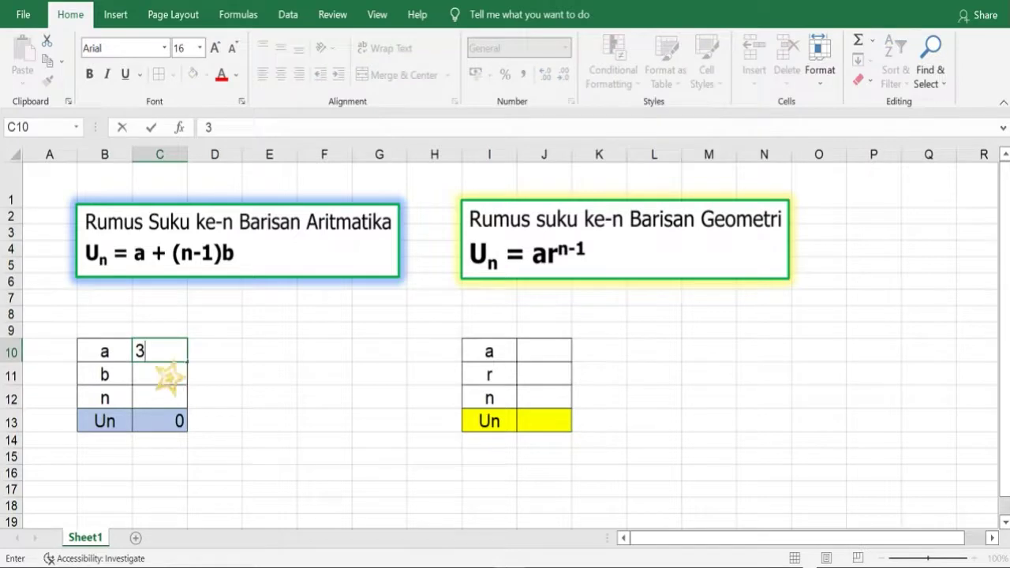
{"action": "left_click", "coordinate": [169, 374]}
{"action": "type", "text": "4"}
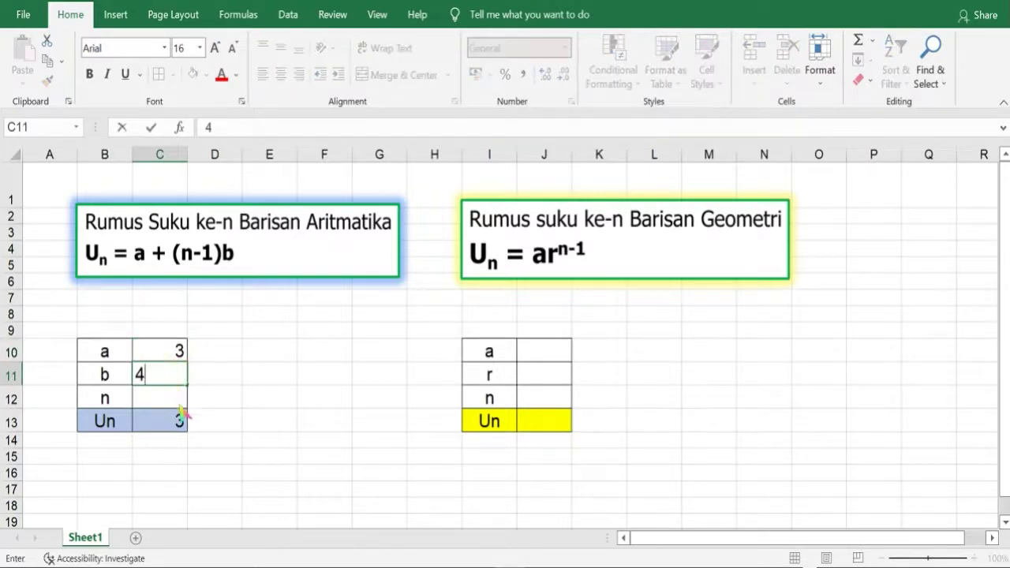
{"action": "left_click", "coordinate": [178, 404]}
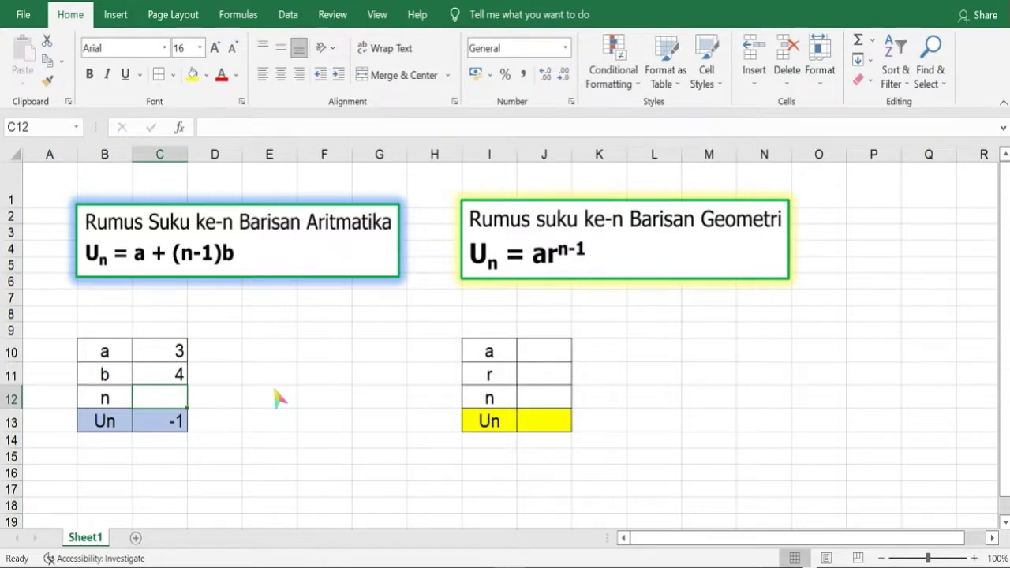
Try n = 100, then set n in C12 to 1000000 so Un shows 3999999
{"action": "type", "text": "100"}
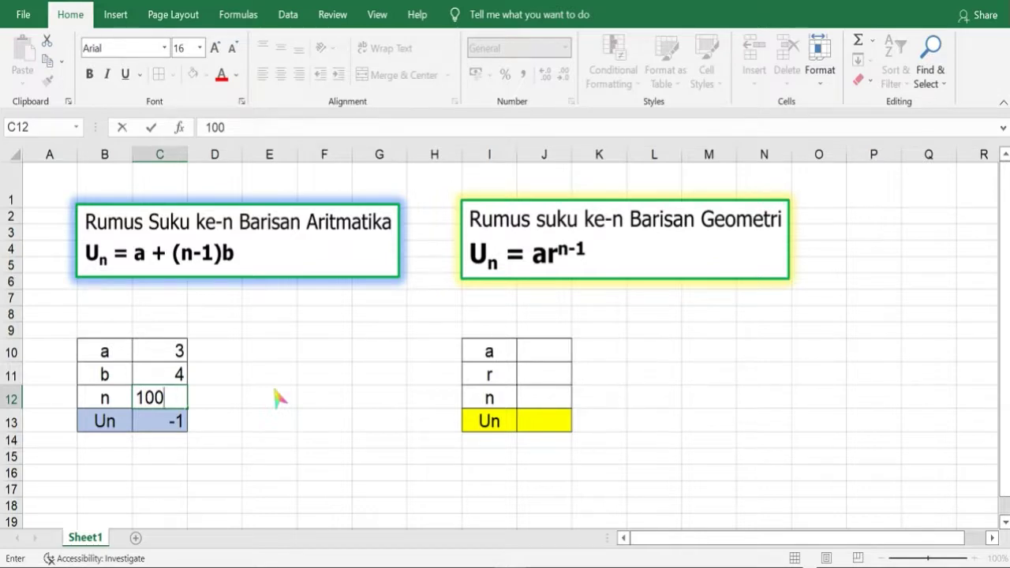
{"action": "key", "text": "Return"}
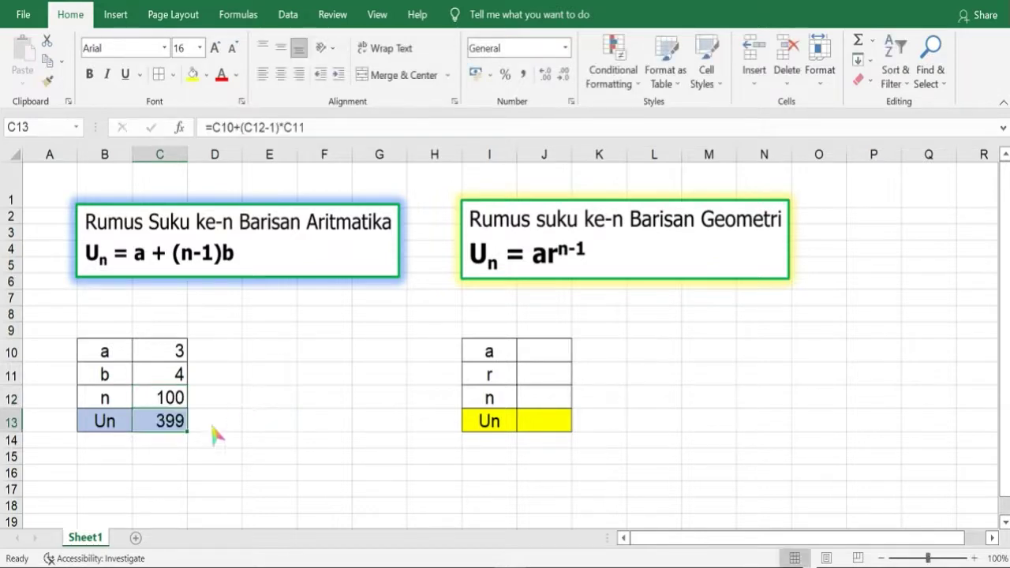
{"action": "left_click", "coordinate": [178, 391]}
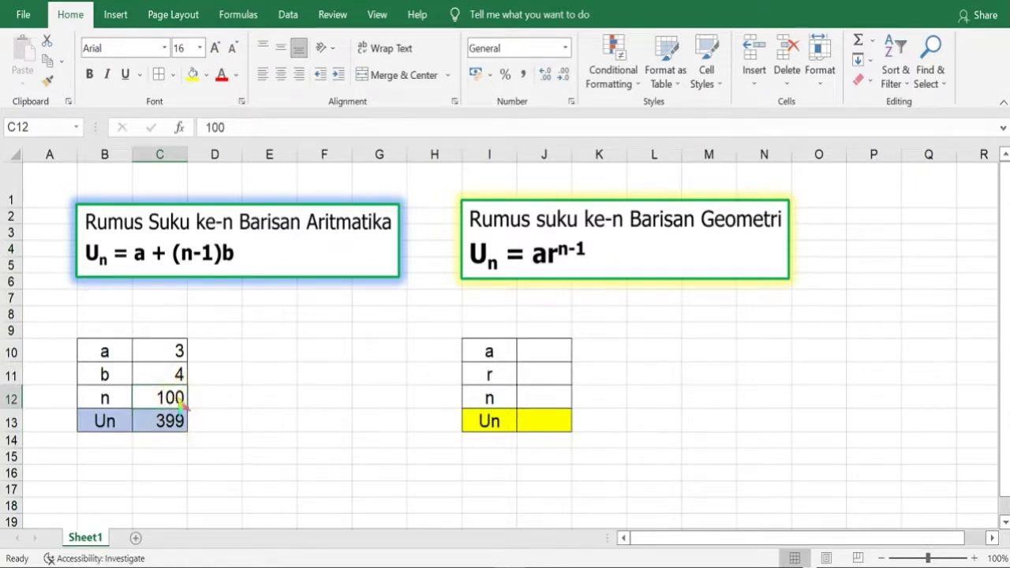
{"action": "type", "text": "1000"}
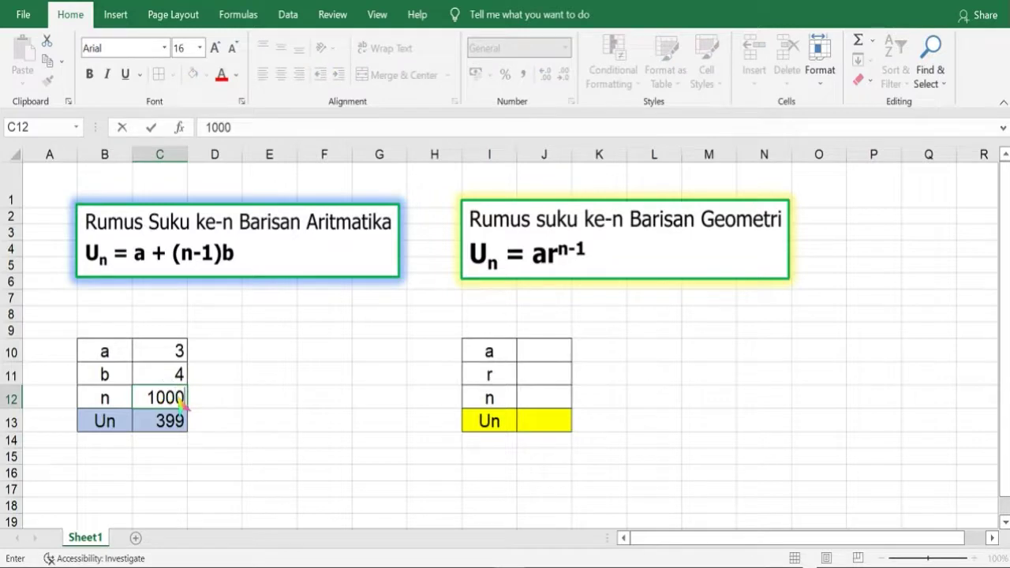
{"action": "type", "text": "000"}
{"action": "key", "text": "Return"}
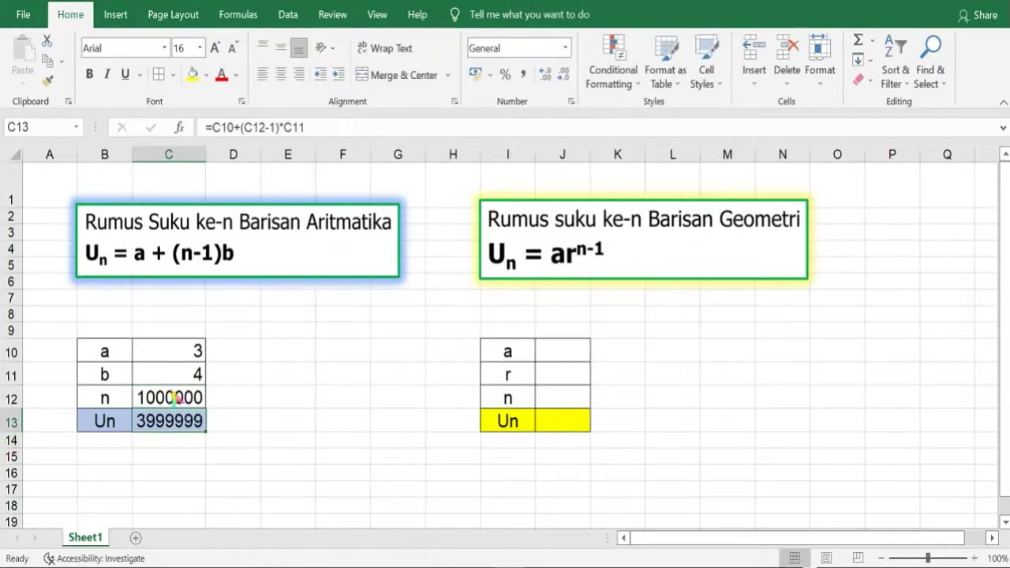
Format C12:C13 as Number with a 1000 separator, showing 1.000.000 and 3.999.999
{"action": "left_click_drag", "start_coordinate": [178, 396], "coordinate": [170, 420]}
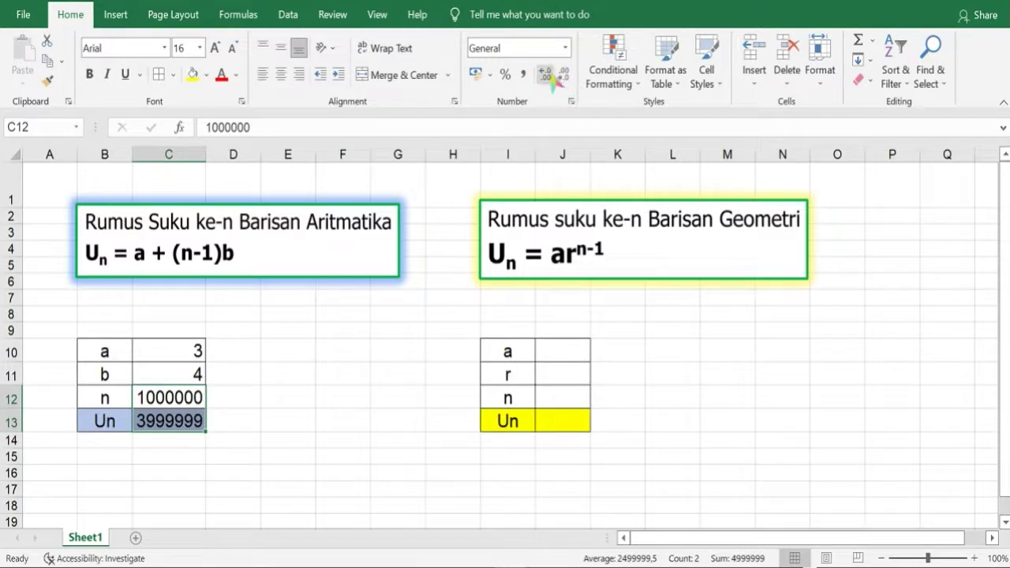
{"action": "right_click", "coordinate": [158, 404]}
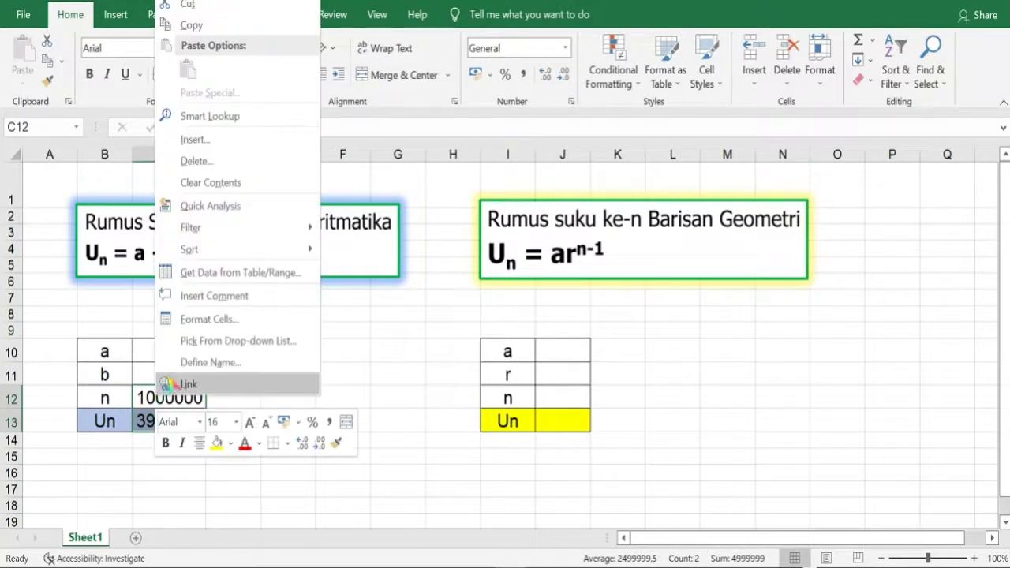
{"action": "mouse_move", "coordinate": [189, 249]}
{"action": "left_click", "coordinate": [232, 320]}
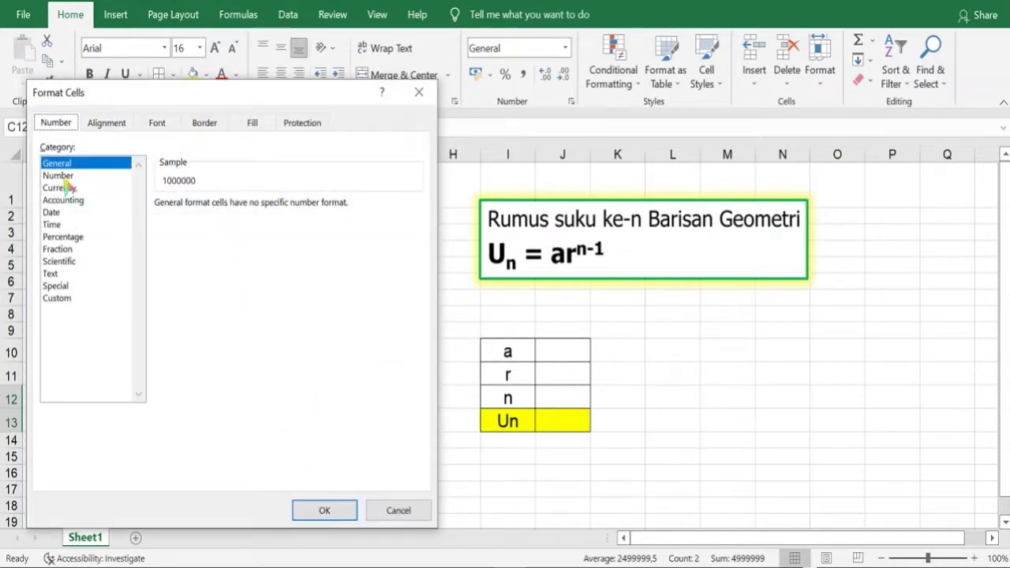
{"action": "left_click", "coordinate": [58, 175]}
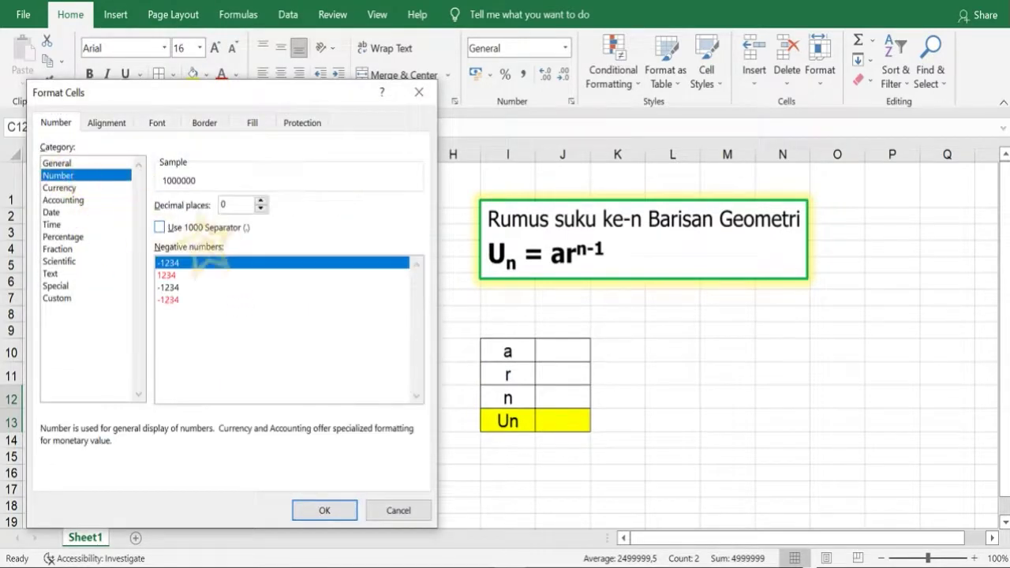
{"action": "left_click", "coordinate": [160, 228]}
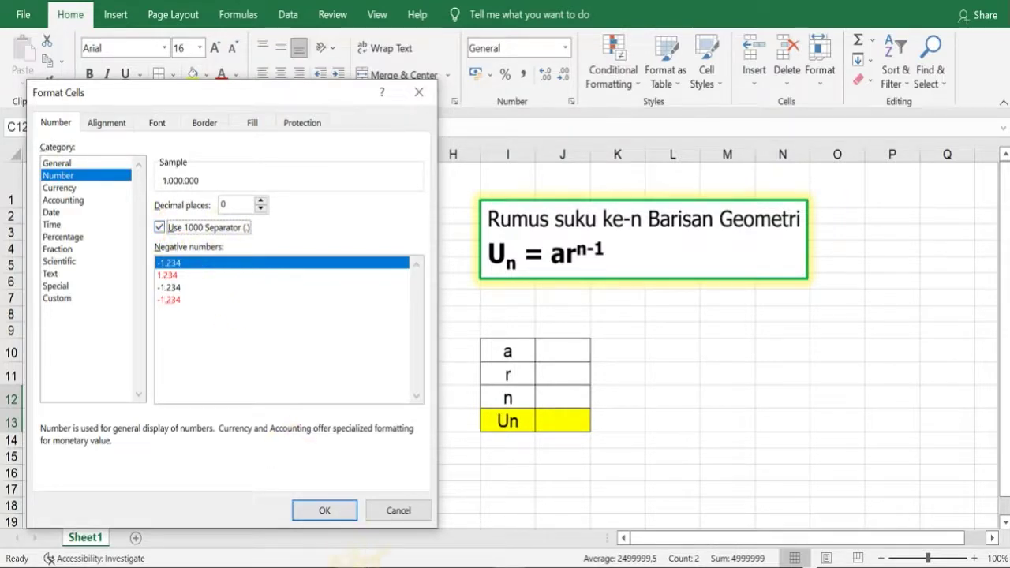
{"action": "left_click", "coordinate": [324, 509]}
{"action": "left_click", "coordinate": [290, 438]}
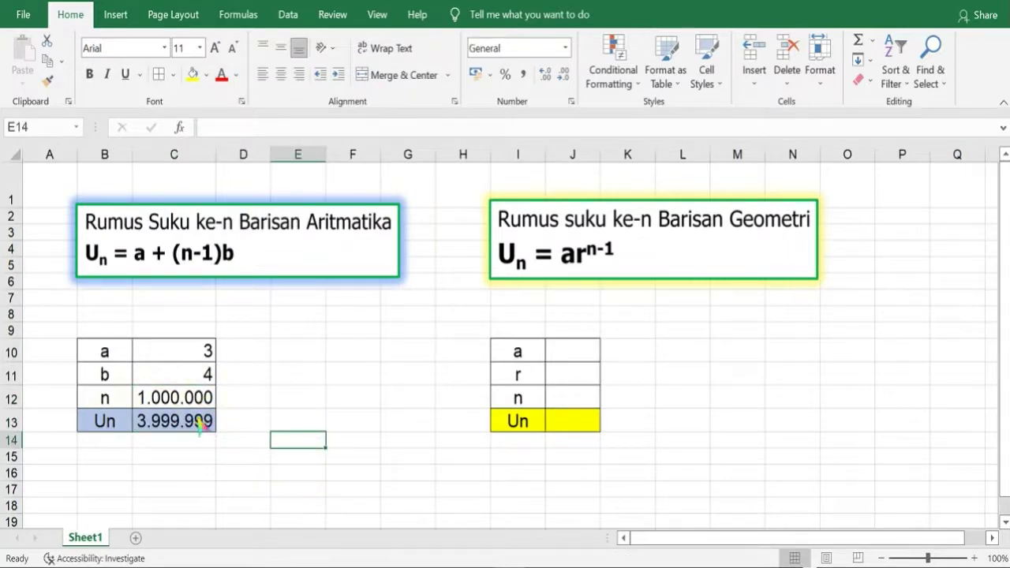
{"action": "key", "text": "Up"}
{"action": "key", "text": "Up"}
{"action": "key", "text": "Left"}
{"action": "key", "text": "Left"}
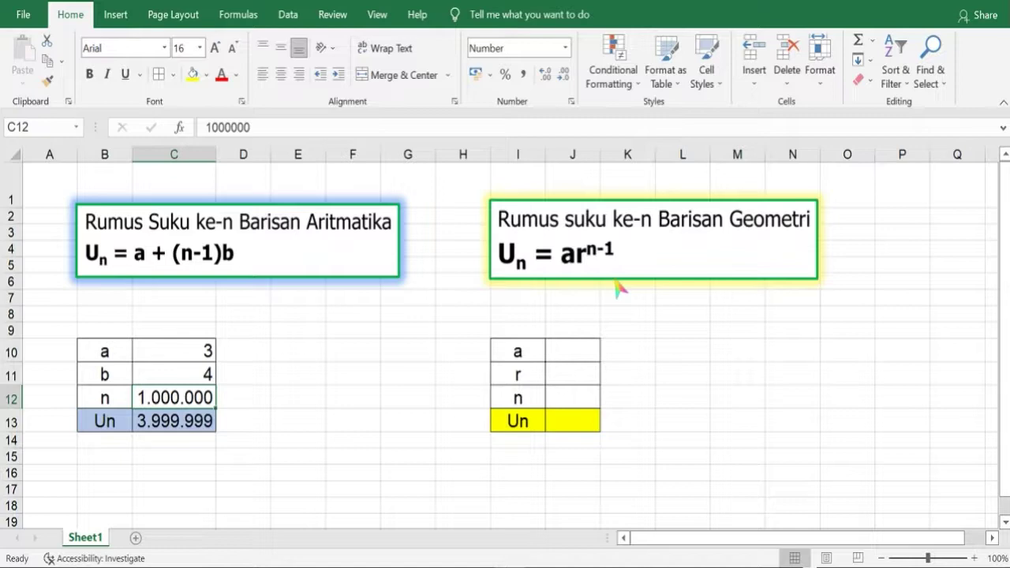
Enter =J10*J11^(J12-1) in J13, clicking the a, r and n cells for references
{"action": "left_click", "coordinate": [582, 430]}
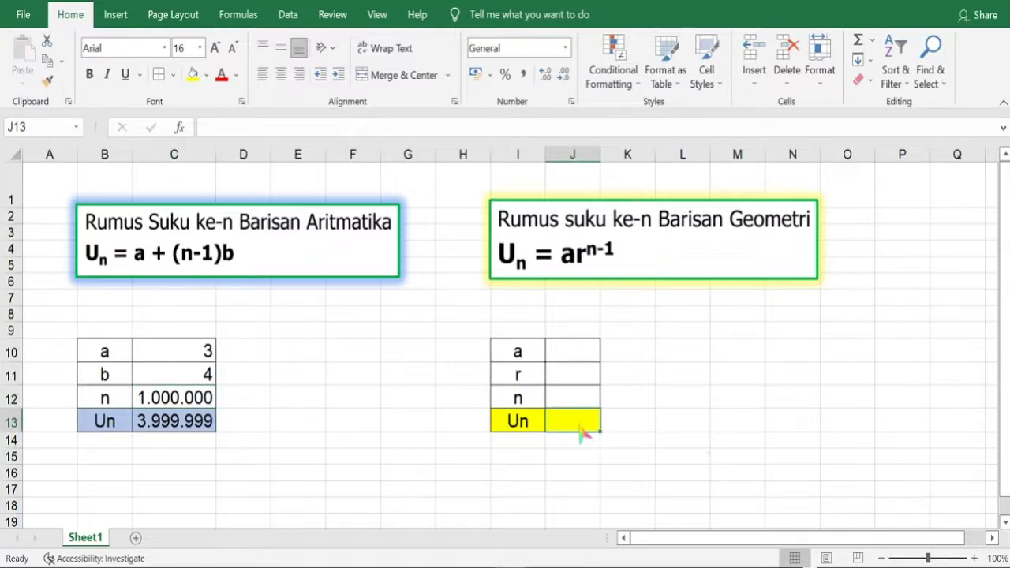
{"action": "type", "text": "="}
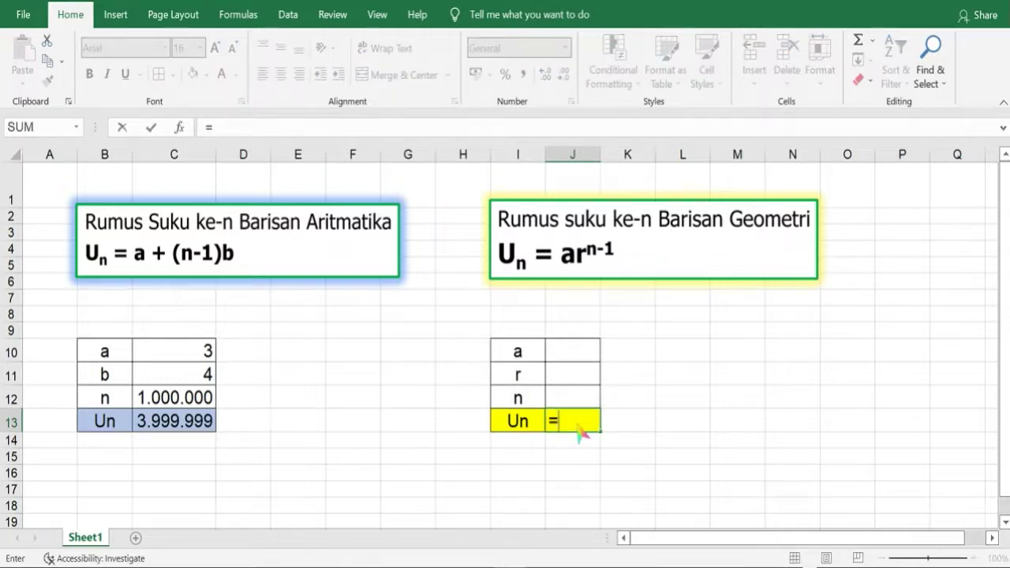
{"action": "left_click", "coordinate": [581, 350]}
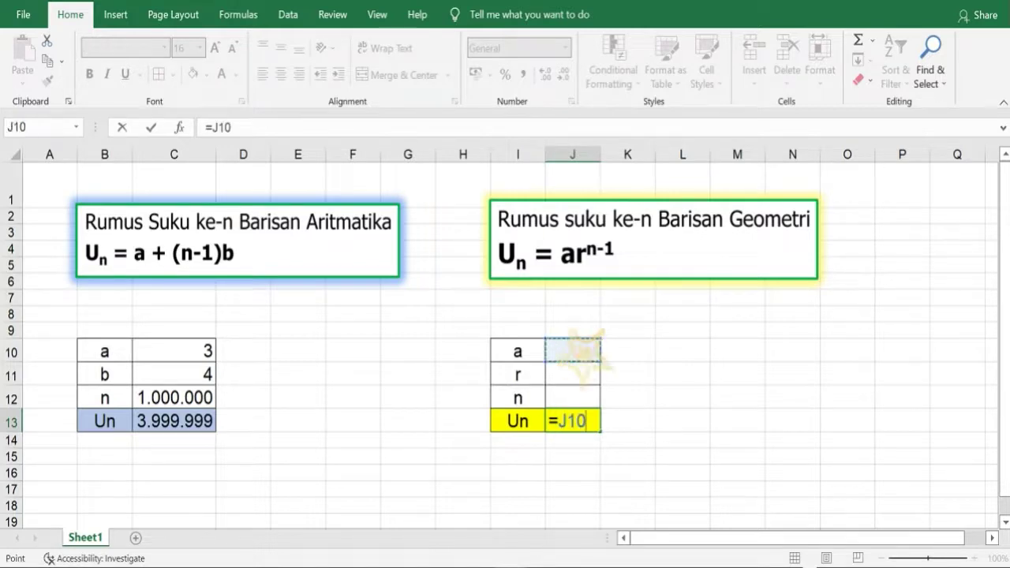
{"action": "type", "text": "*"}
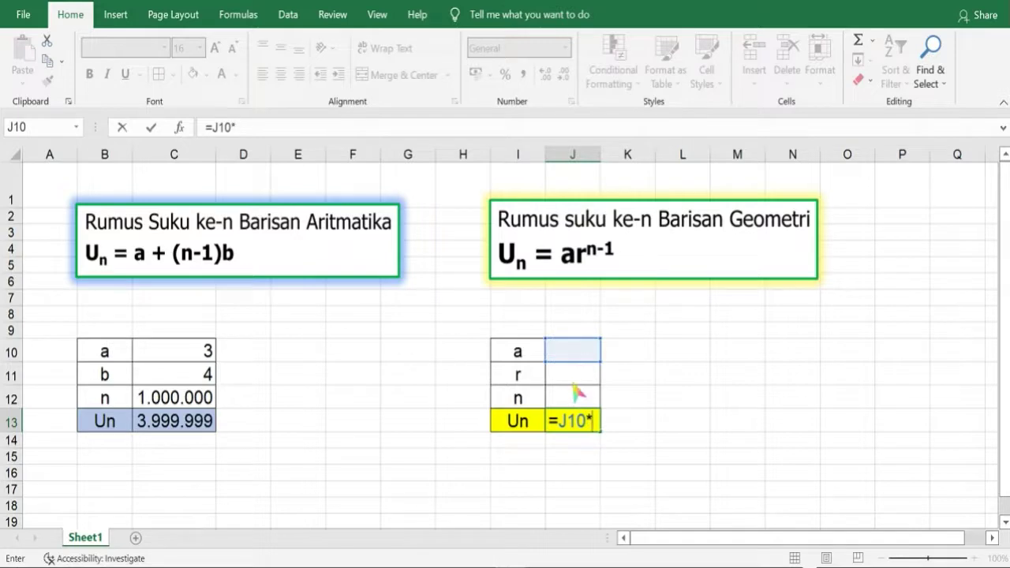
{"action": "left_click", "coordinate": [578, 375]}
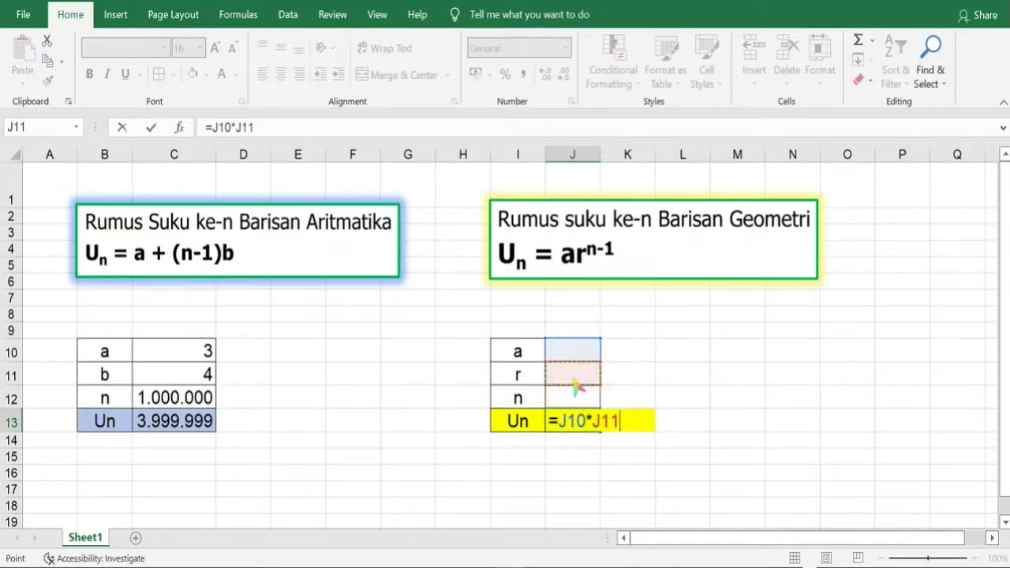
{"action": "type", "text": "^"}
{"action": "type", "text": "("}
{"action": "left_click", "coordinate": [575, 394]}
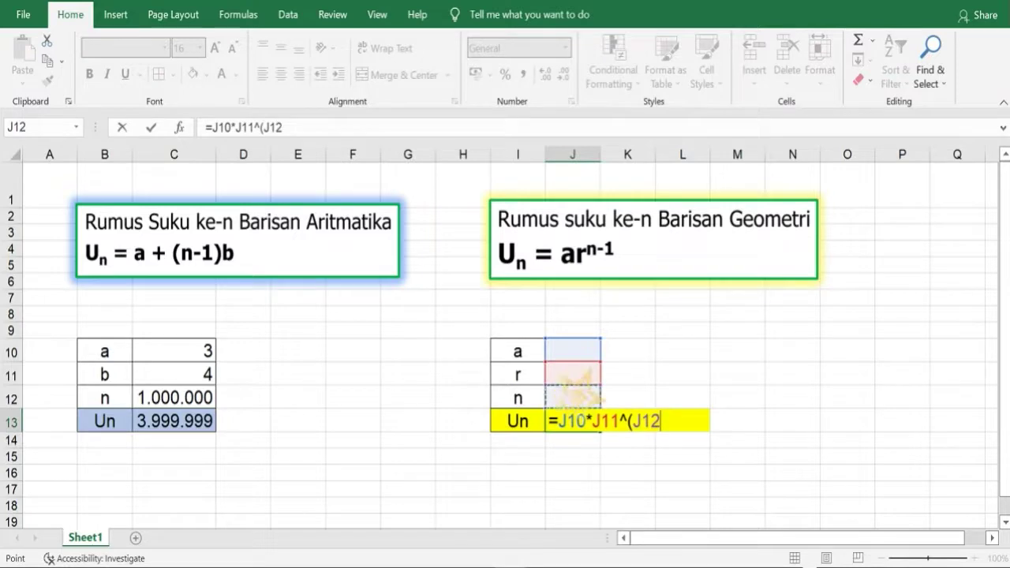
{"action": "type", "text": "-1"}
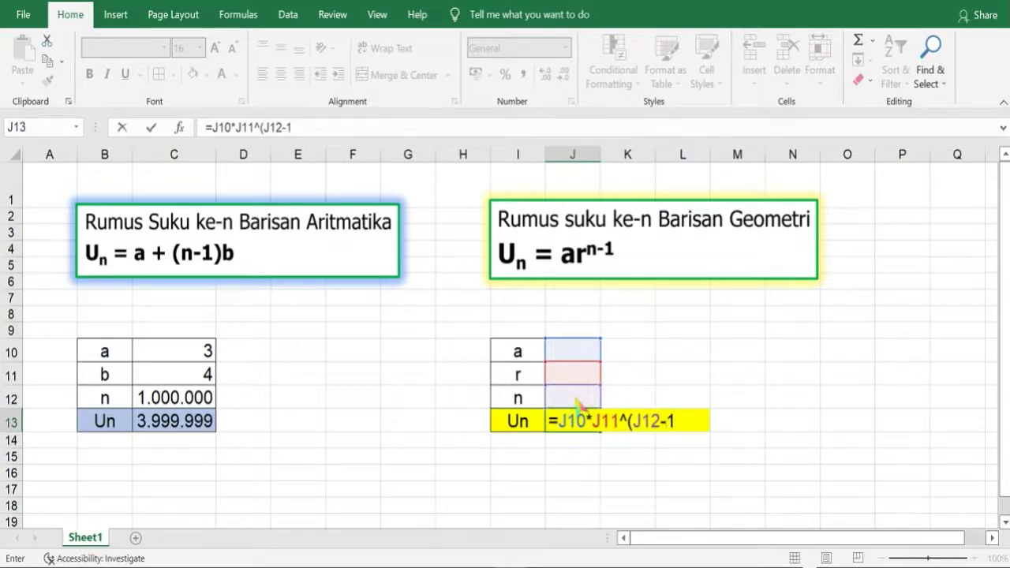
{"action": "type", "text": ")"}
{"action": "key", "text": "Return"}
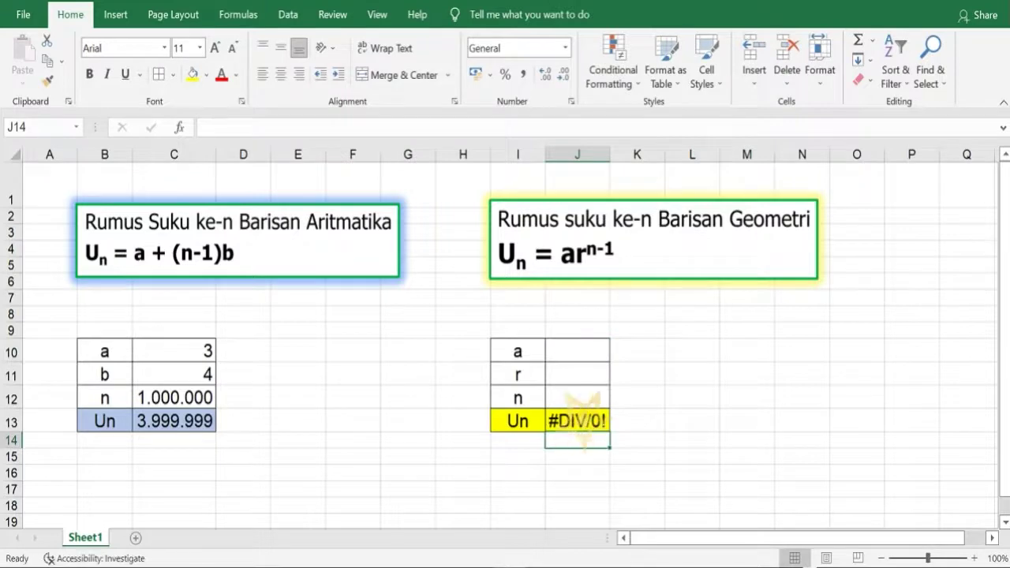
Enter a = 2 in J10 and r = 2 in J11
{"action": "left_click", "coordinate": [586, 424]}
{"action": "left_click", "coordinate": [566, 354]}
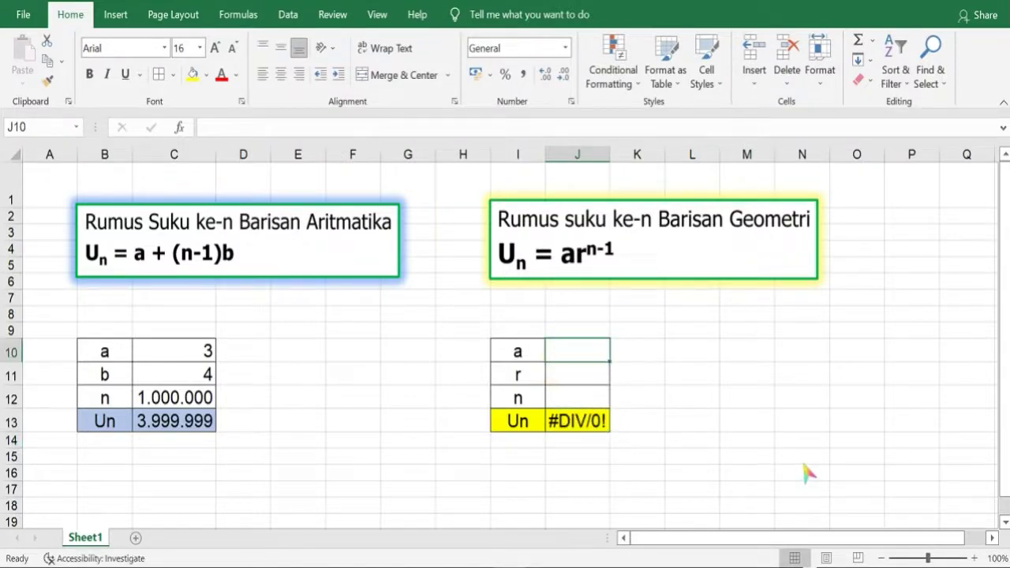
{"action": "type", "text": "2"}
{"action": "left_click", "coordinate": [570, 367]}
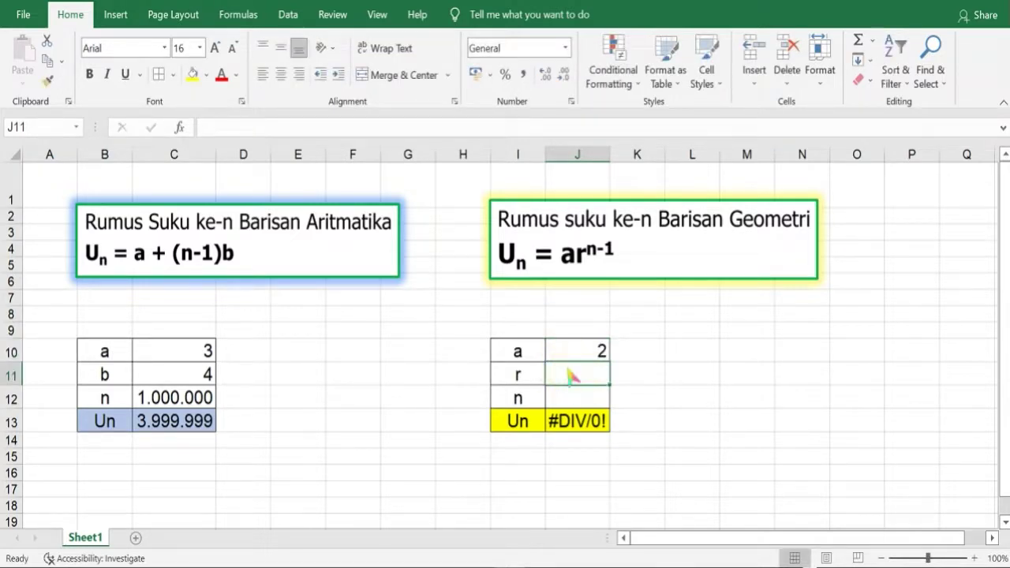
{"action": "type", "text": "2"}
Try n values 5 and 10, settle on n = 20 so Un is 1048576, and select J12:J13
{"action": "left_click", "coordinate": [582, 396]}
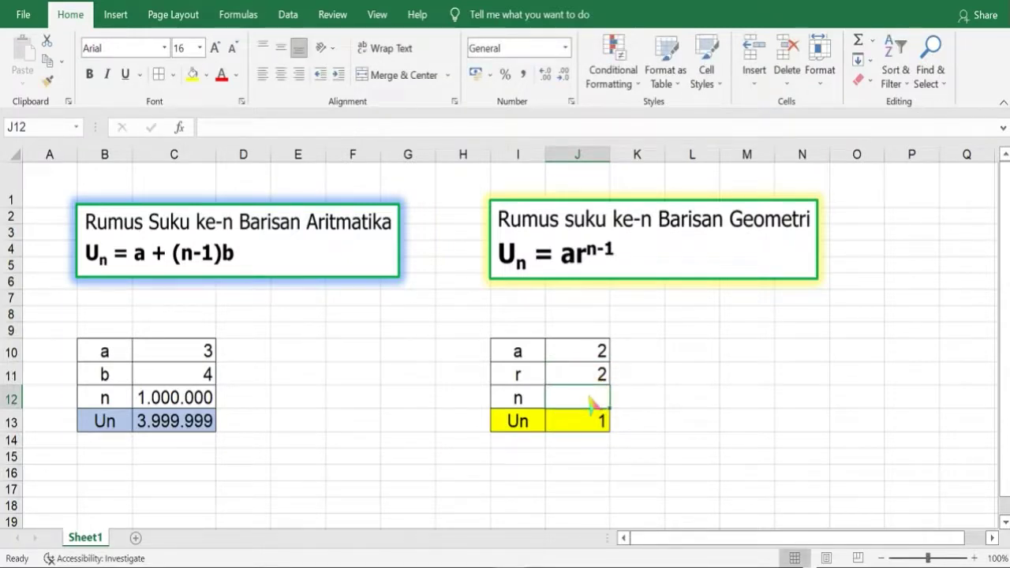
{"action": "type", "text": "5"}
{"action": "left_click", "coordinate": [722, 377]}
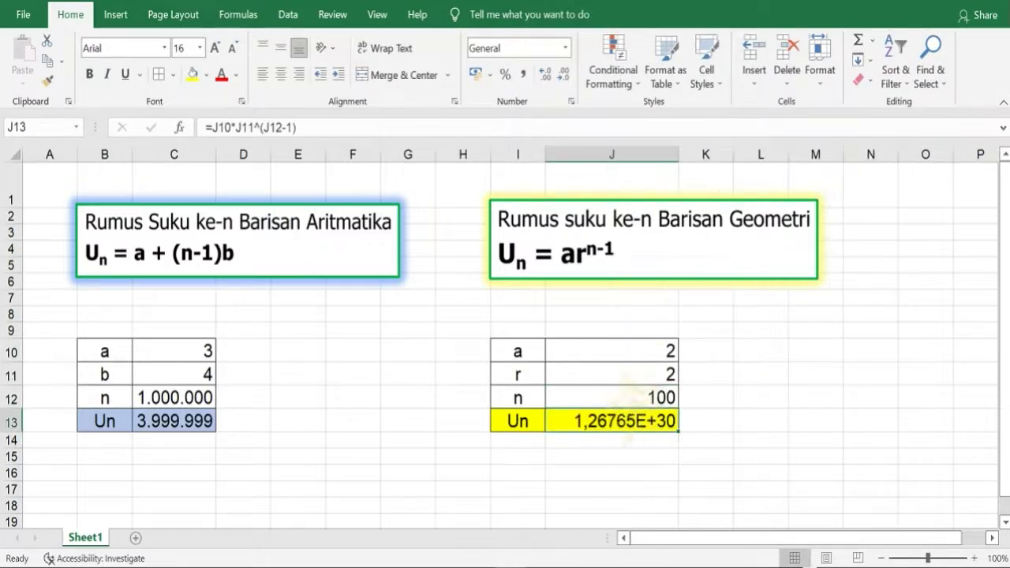
{"action": "left_click", "coordinate": [637, 394]}
{"action": "type", "text": "10"}
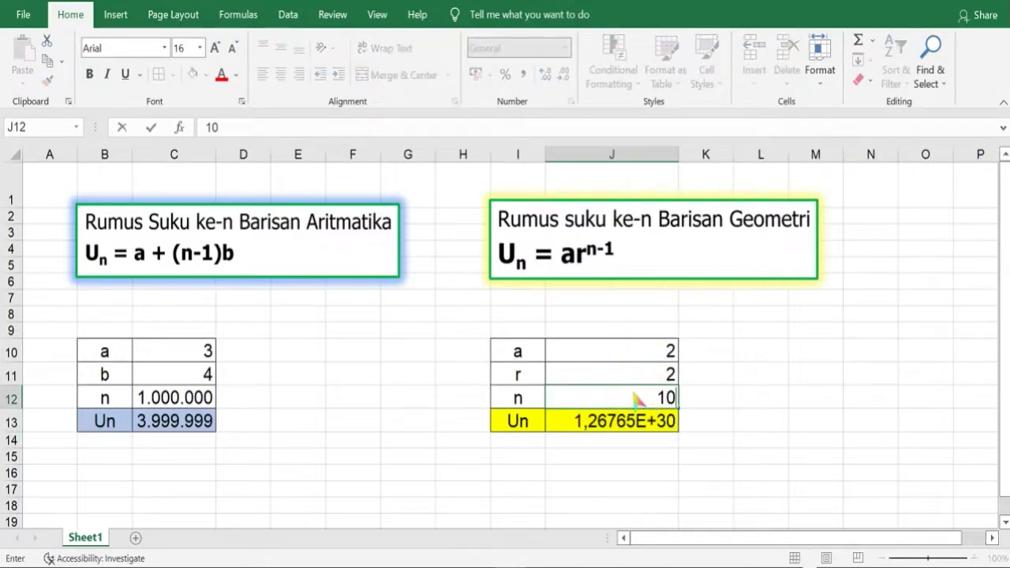
{"action": "key", "text": "Return"}
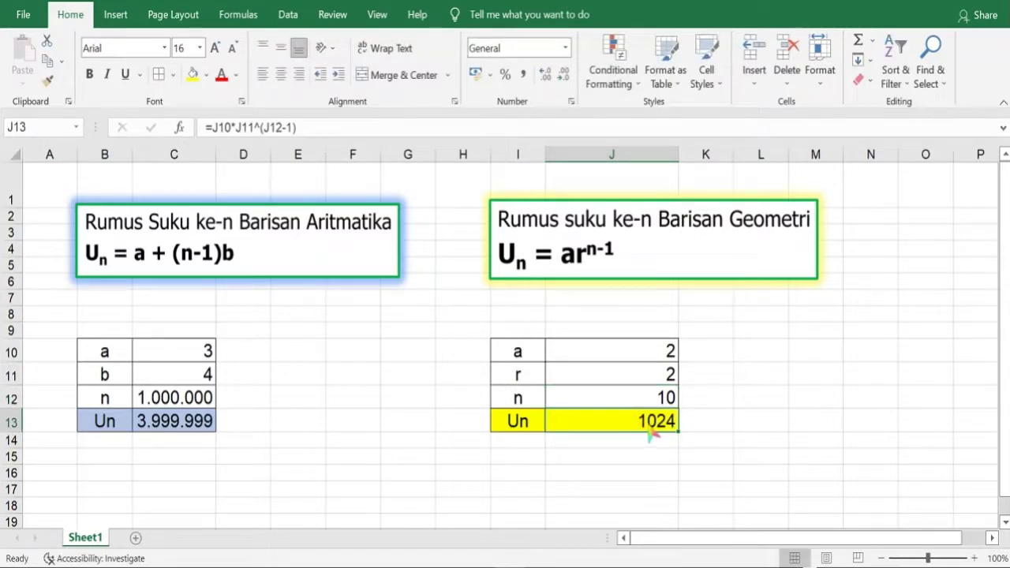
{"action": "left_click", "coordinate": [645, 401]}
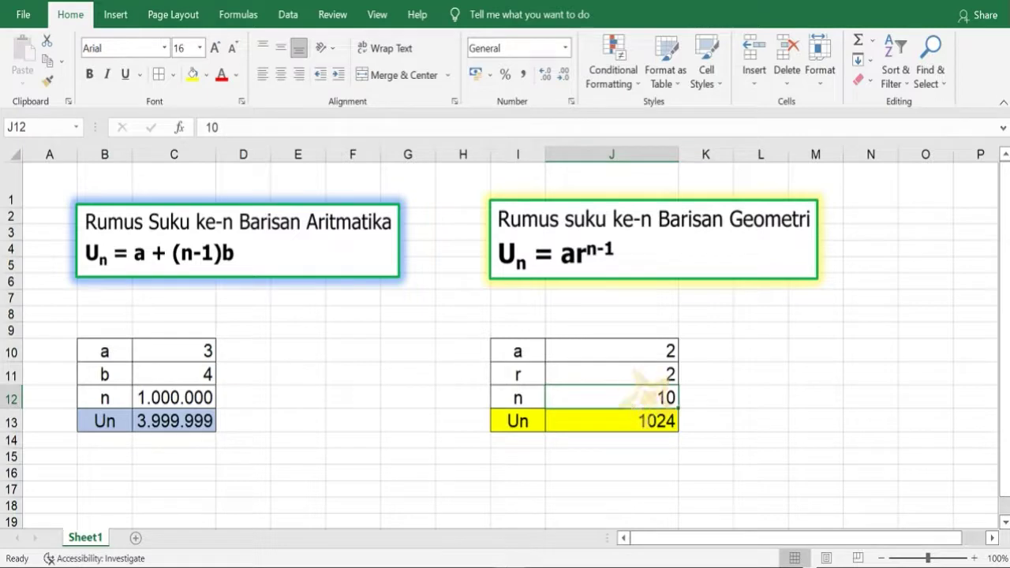
{"action": "type", "text": "20"}
{"action": "key", "text": "Return"}
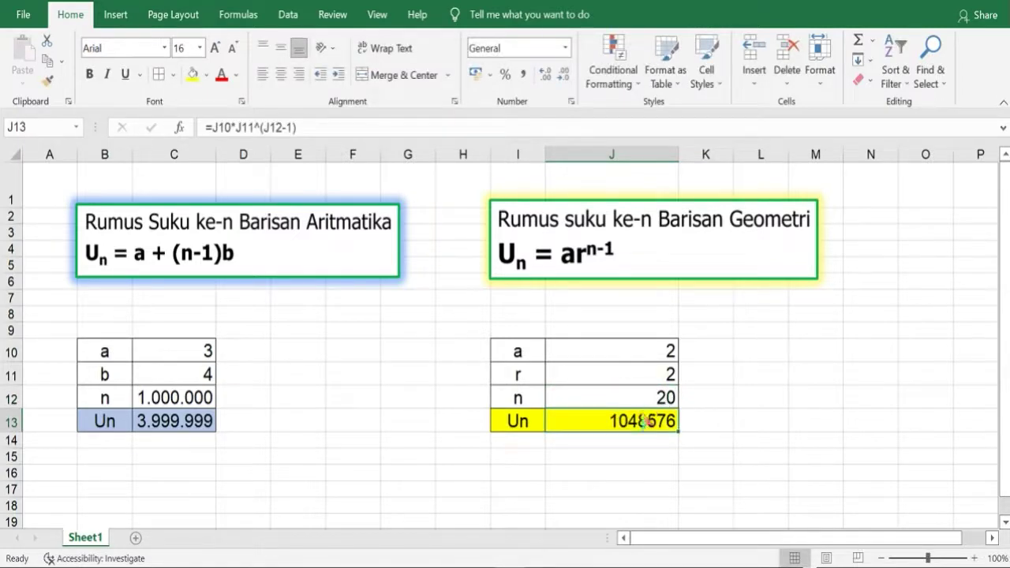
{"action": "left_click_drag", "start_coordinate": [650, 398], "coordinate": [649, 422]}
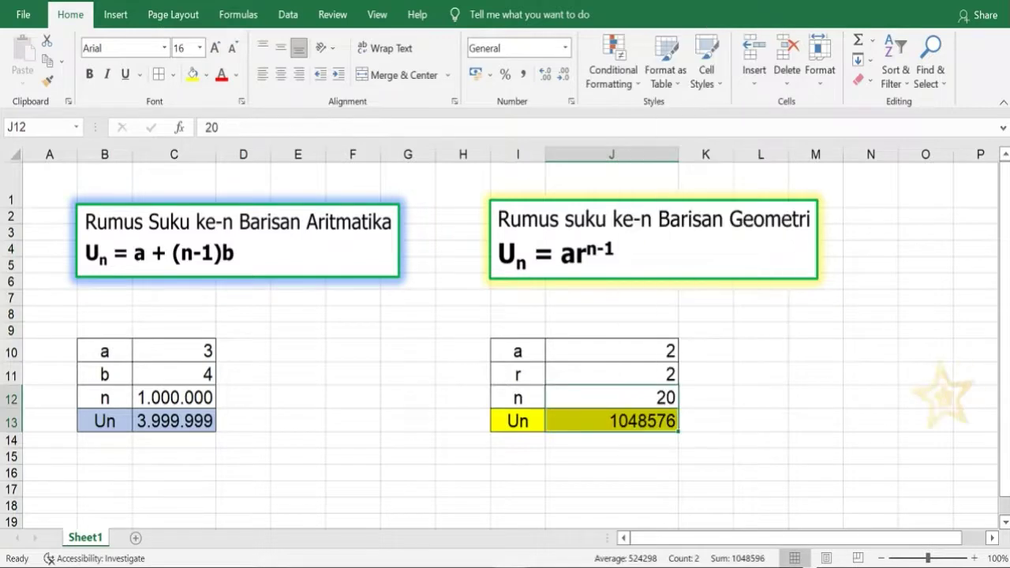
Format J12:J13 as Number with a 1000 separator, so Un reads 1.048.576
{"action": "right_click", "coordinate": [627, 404]}
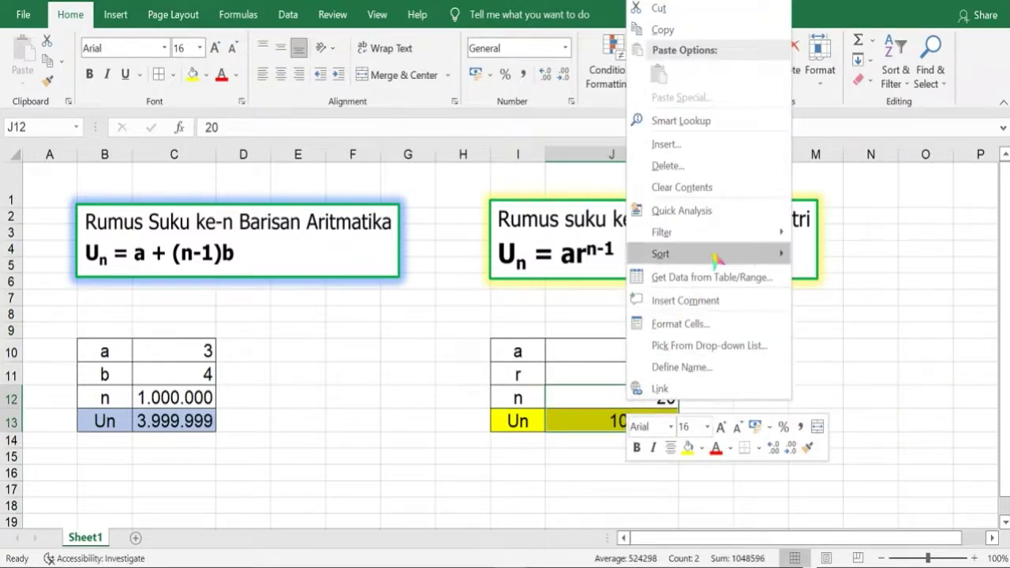
{"action": "left_click", "coordinate": [684, 324]}
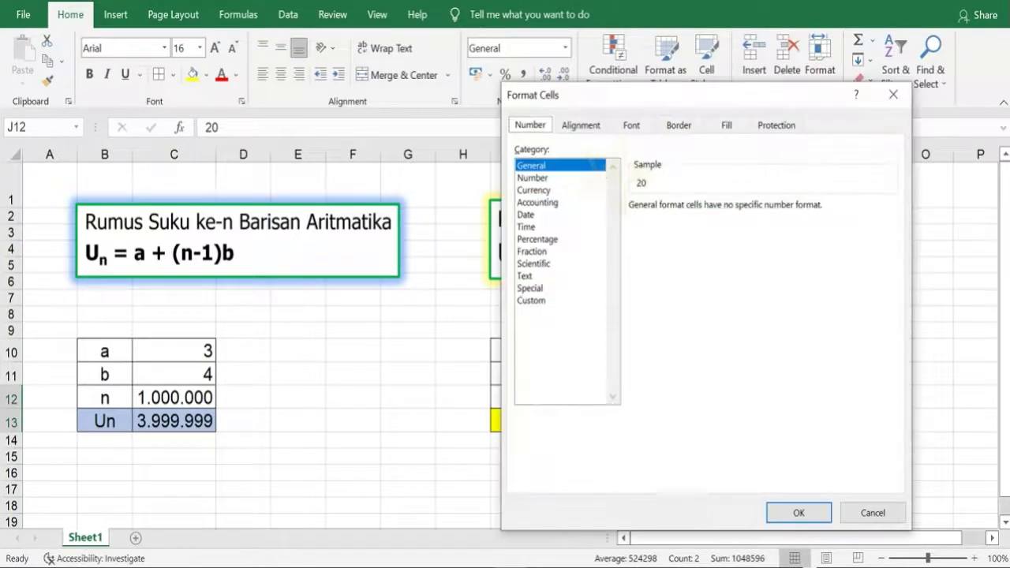
{"action": "left_click", "coordinate": [533, 177]}
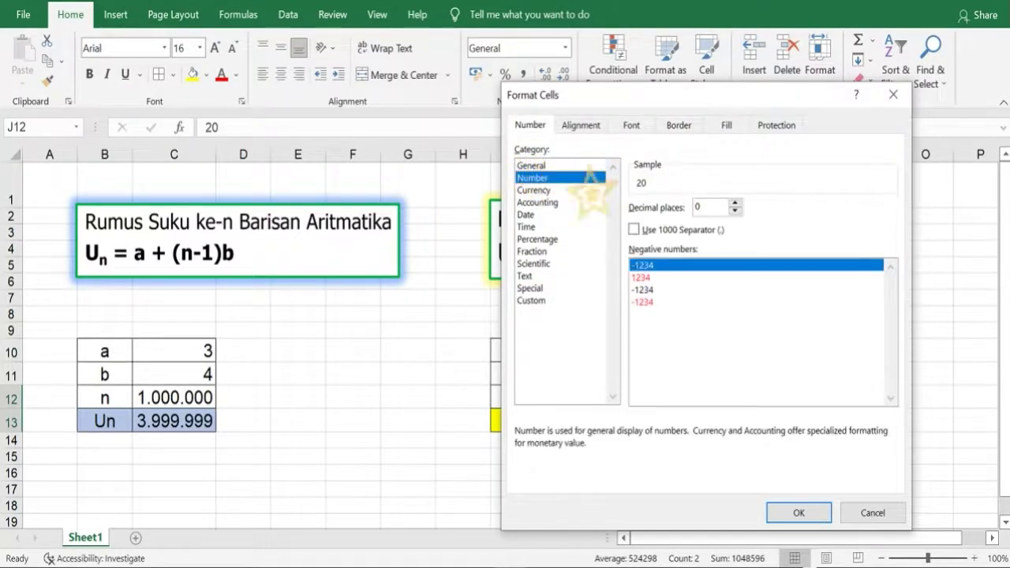
{"action": "left_click", "coordinate": [633, 229]}
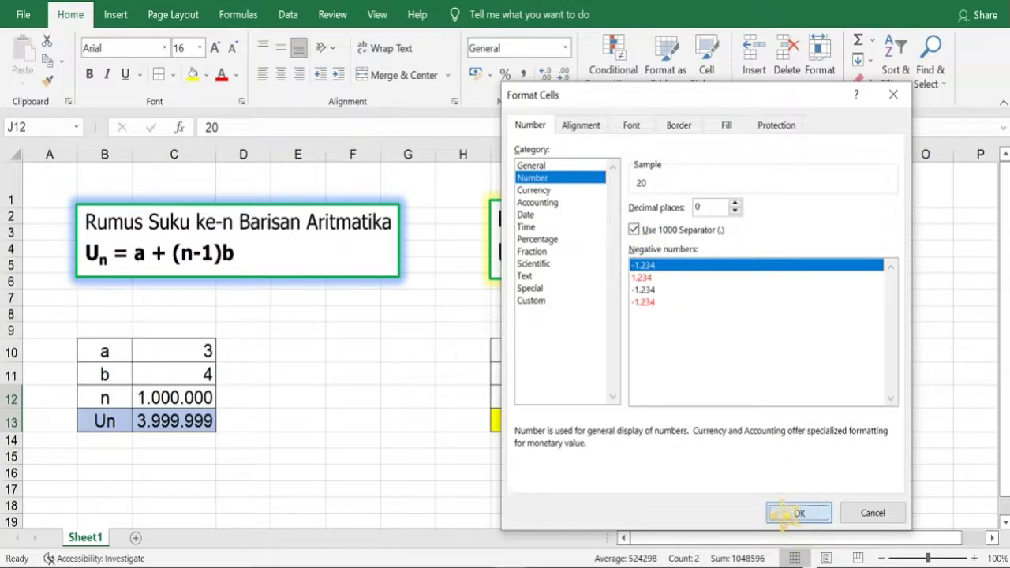
{"action": "left_click", "coordinate": [798, 513]}
{"action": "left_click", "coordinate": [796, 422]}
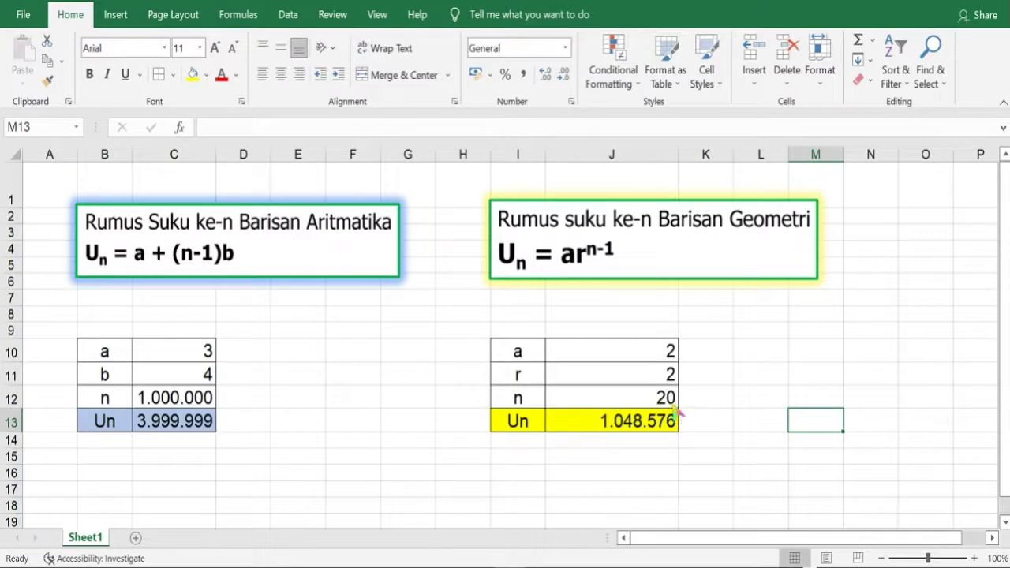
Enter 30 in J12 so the geometric Un reads 1.073.741.824
{"action": "left_click", "coordinate": [672, 400]}
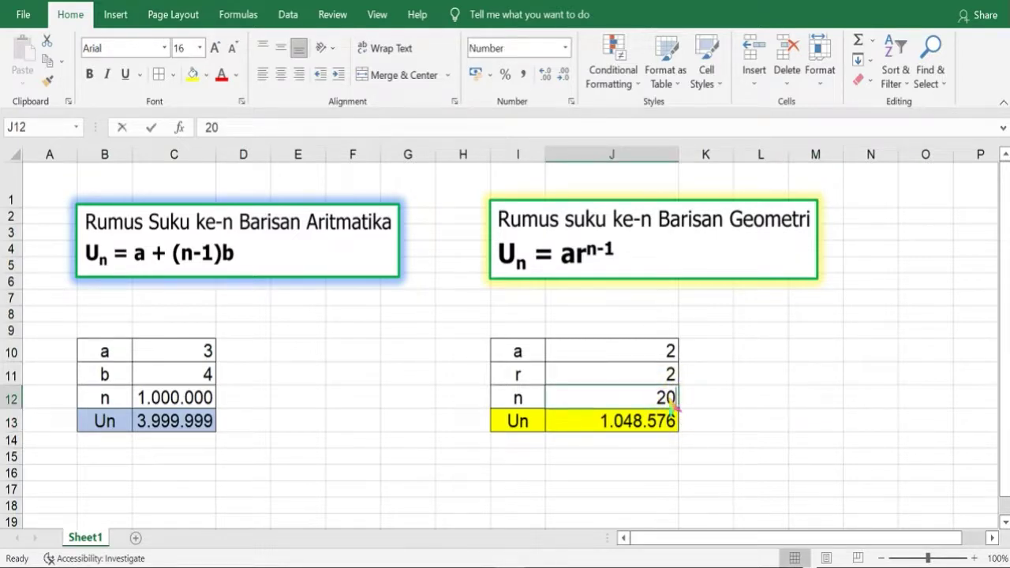
{"action": "type", "text": "30"}
{"action": "key", "text": "Return"}
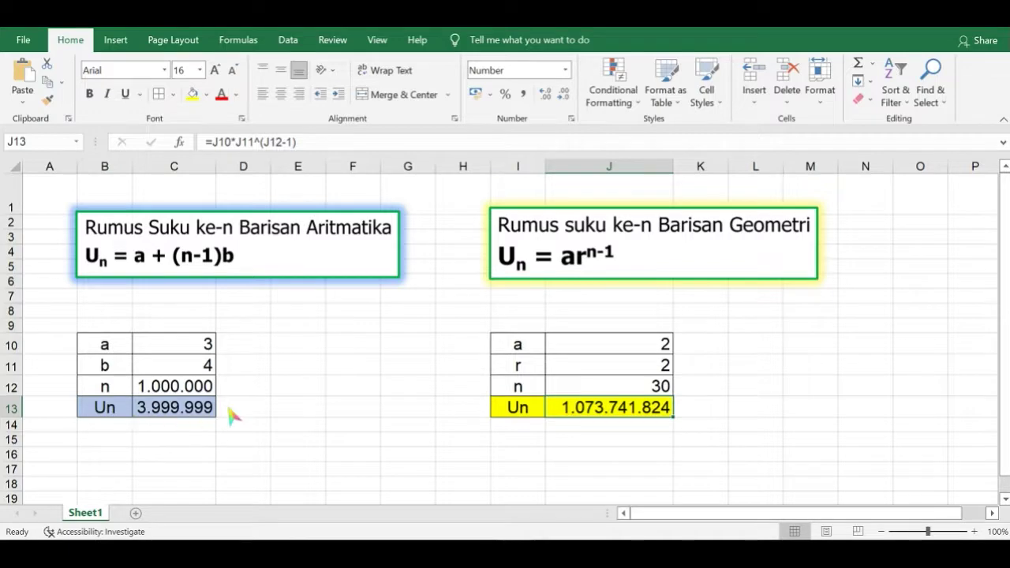
Enter 40 in J12 so Un shows 1.099.511.627.776, then click an empty cell
{"action": "key", "text": "Right"}
{"action": "key", "text": "Right"}
{"action": "left_click", "coordinate": [665, 393]}
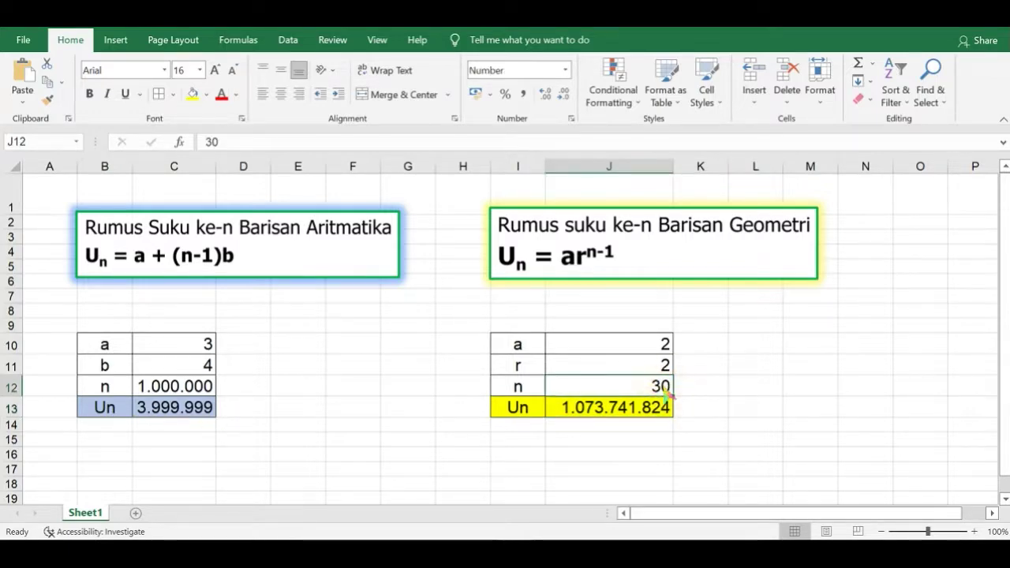
{"action": "type", "text": "4"}
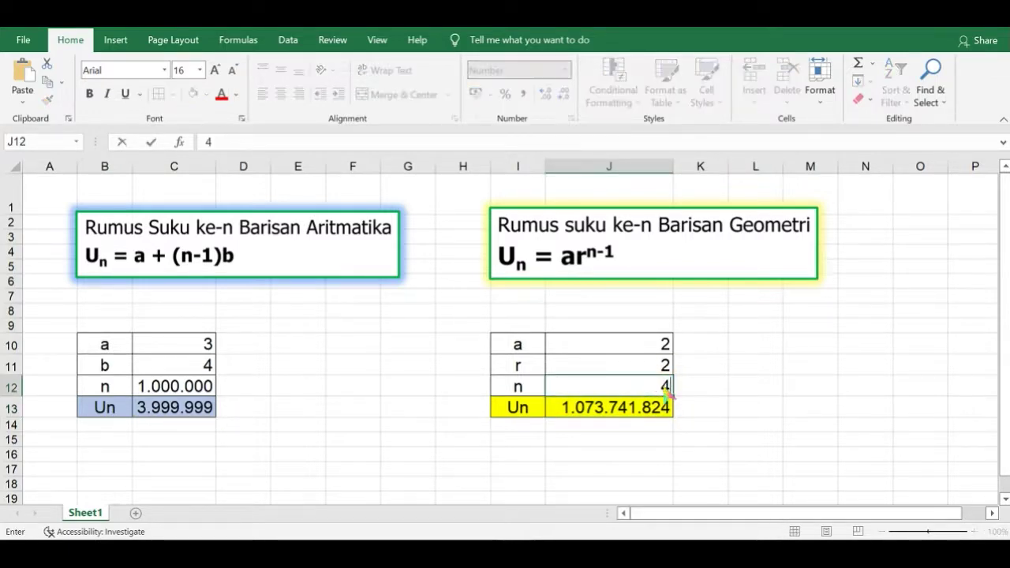
{"action": "type", "text": "0"}
{"action": "key", "text": "Return"}
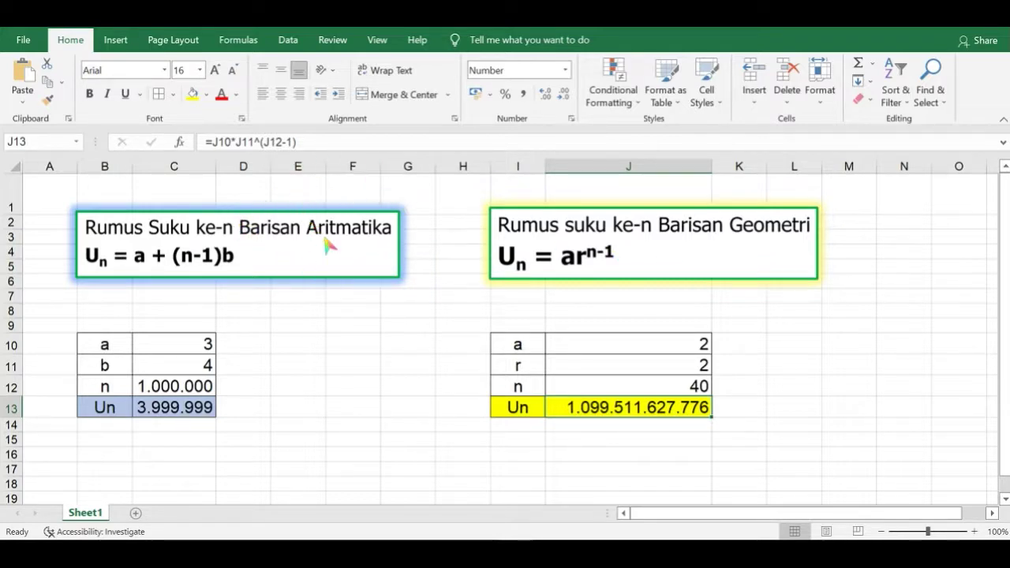
{"action": "left_click", "coordinate": [406, 452]}
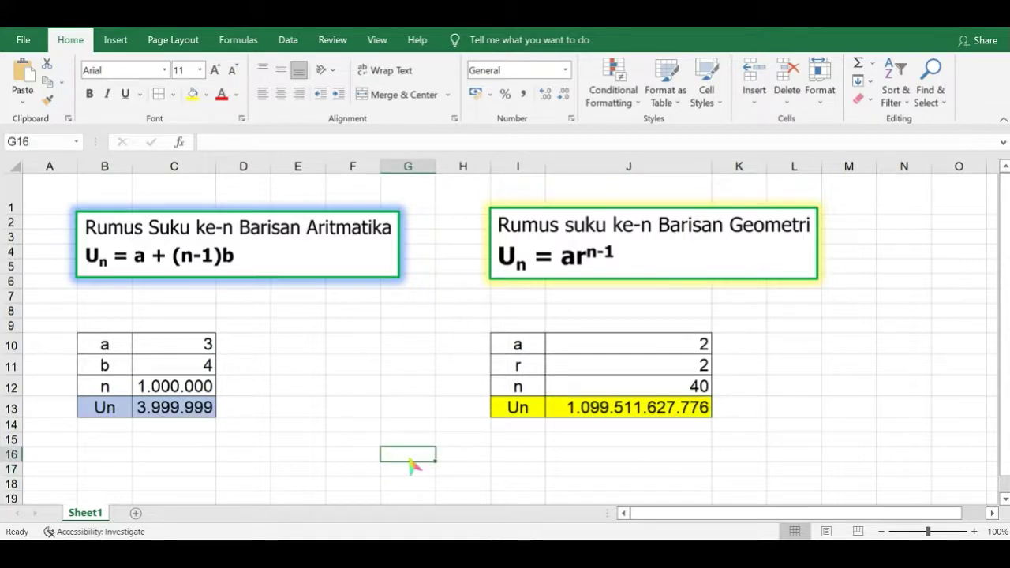